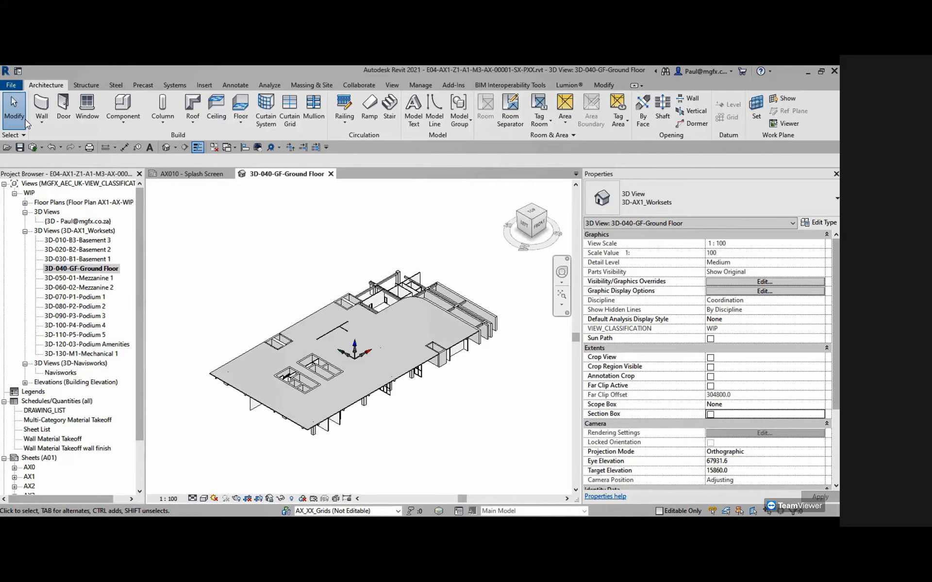
- Review the architectural model's list of user-created worksets, including their opened state and visibility in all views
left_click(286, 512)
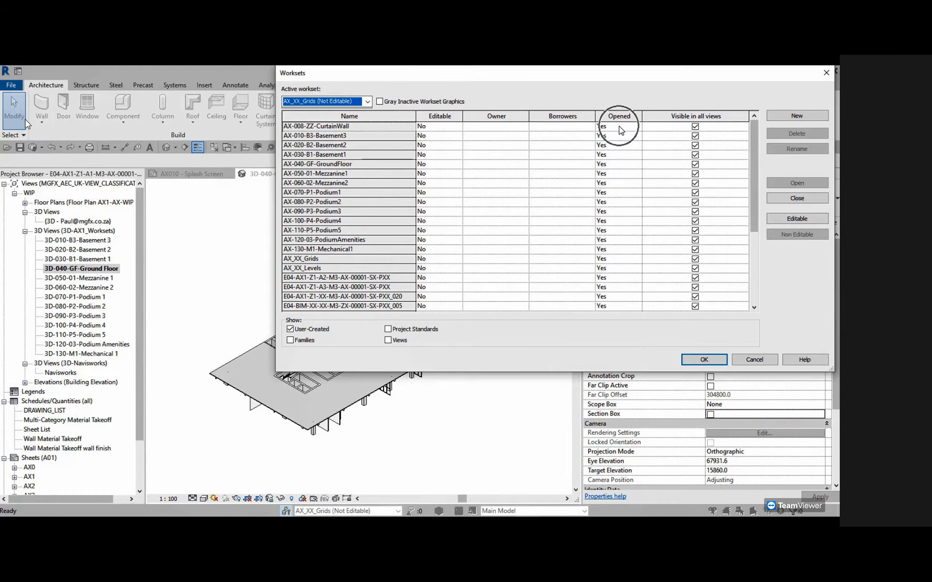
scroll(607, 243, "down", 4)
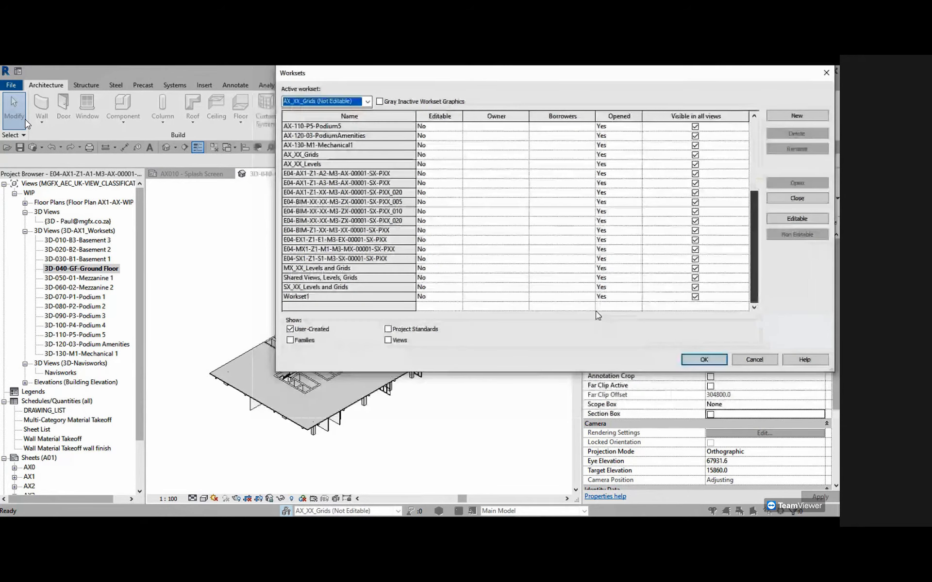
left_click(704, 359)
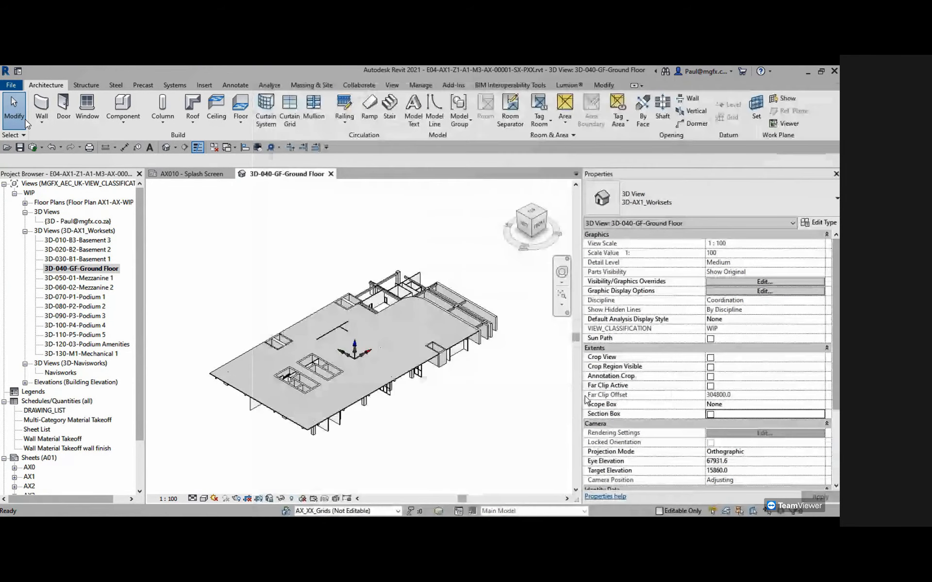
- Check the workset visibility settings, including AX-040-GF-GroundFloor, and the Revit link display settings of the 3D-040-GF-Ground Floor view
left_click(736, 283)
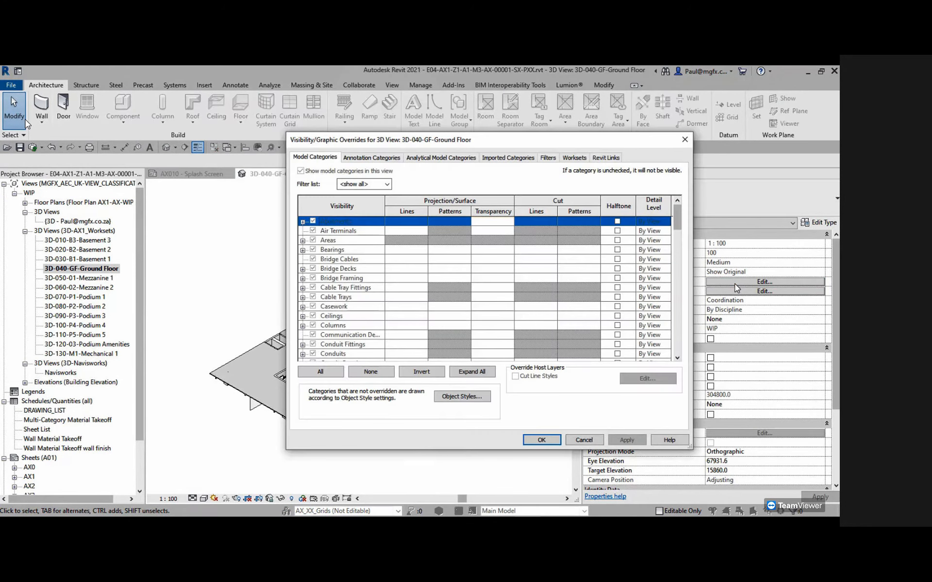
left_click(574, 158)
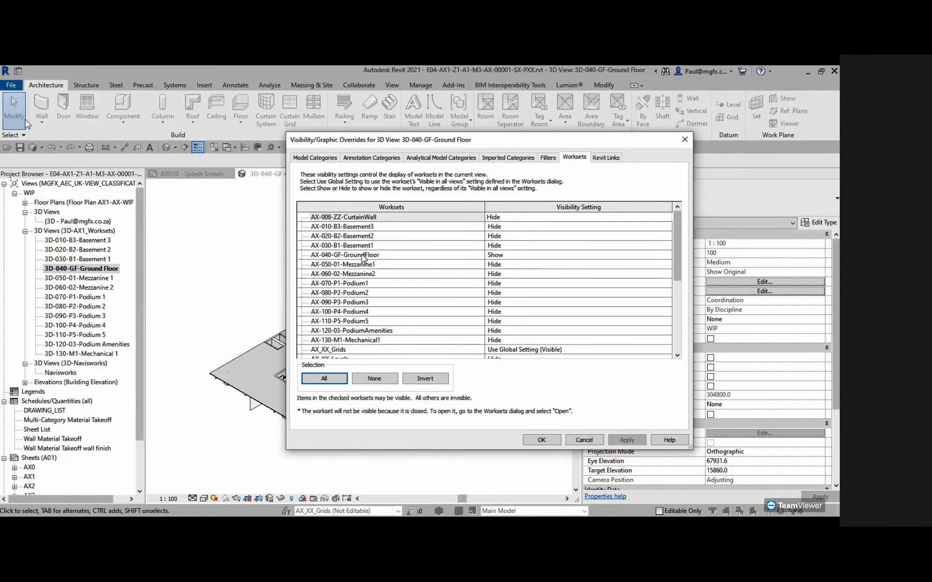
left_click(667, 256)
left_click(667, 255)
left_click(667, 255)
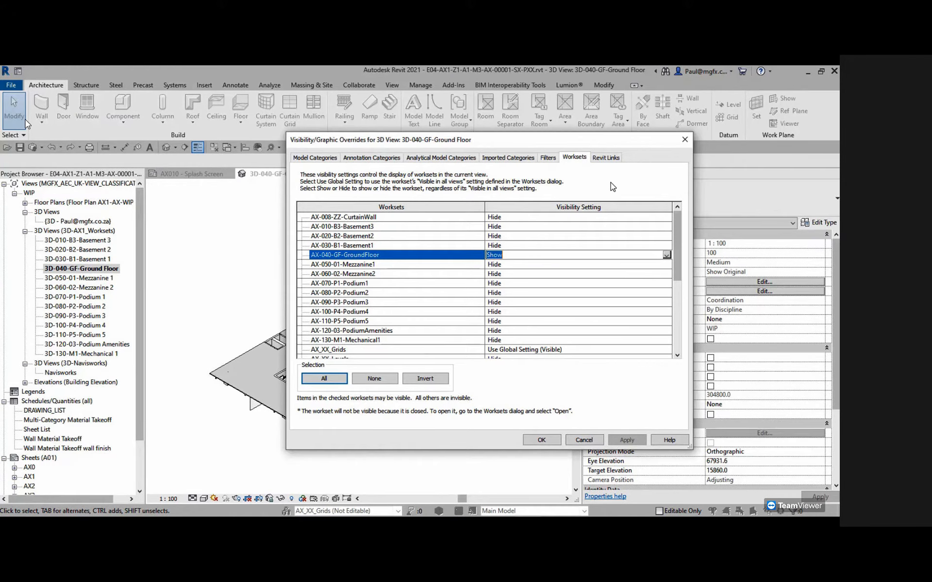
left_click(607, 159)
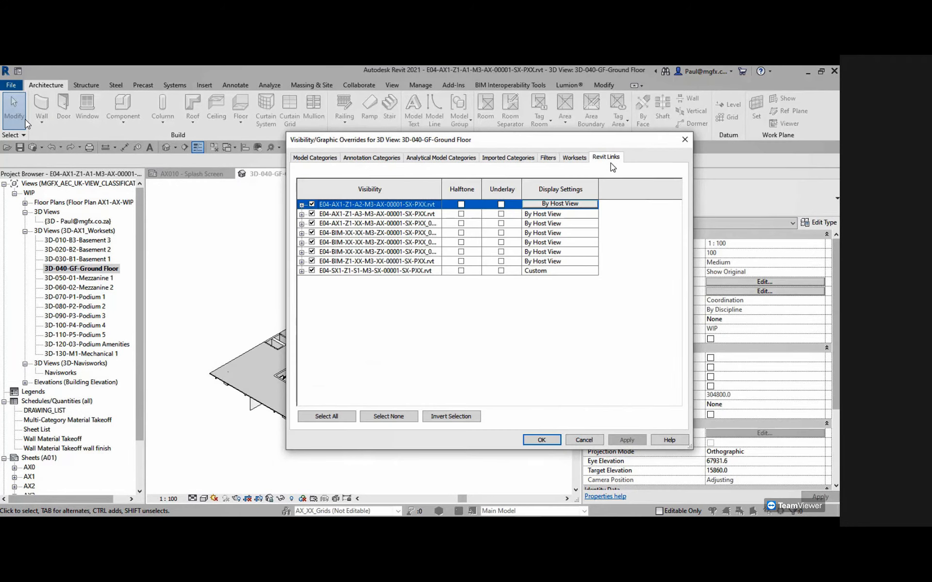
left_click(538, 440)
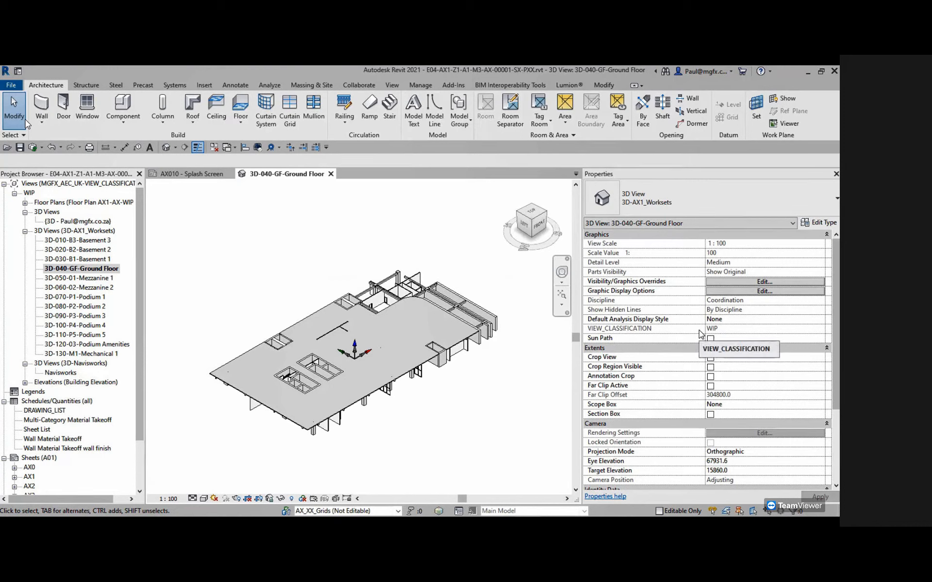
- Switch the section box of the 3D-040-GF-Ground Floor view on and back off
left_click(711, 414)
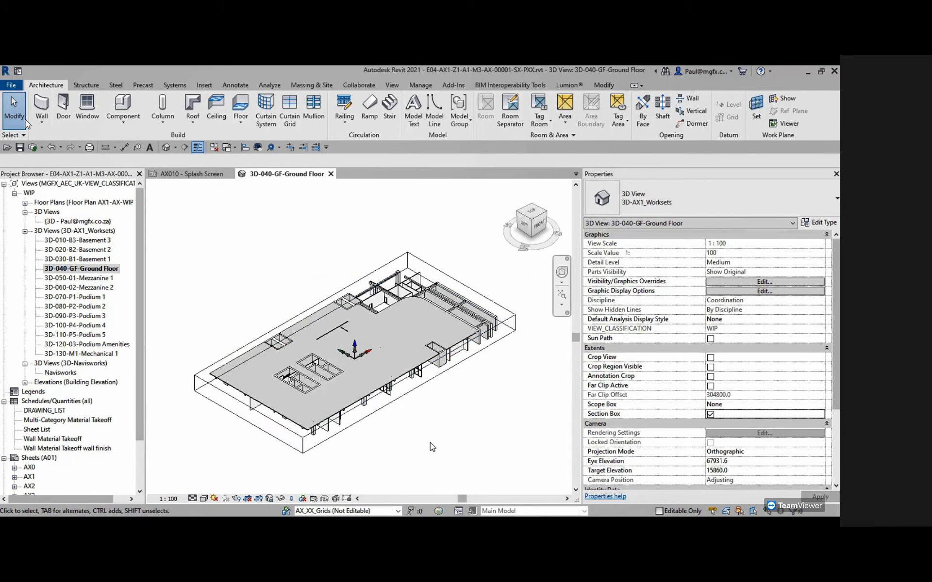
left_click(711, 415)
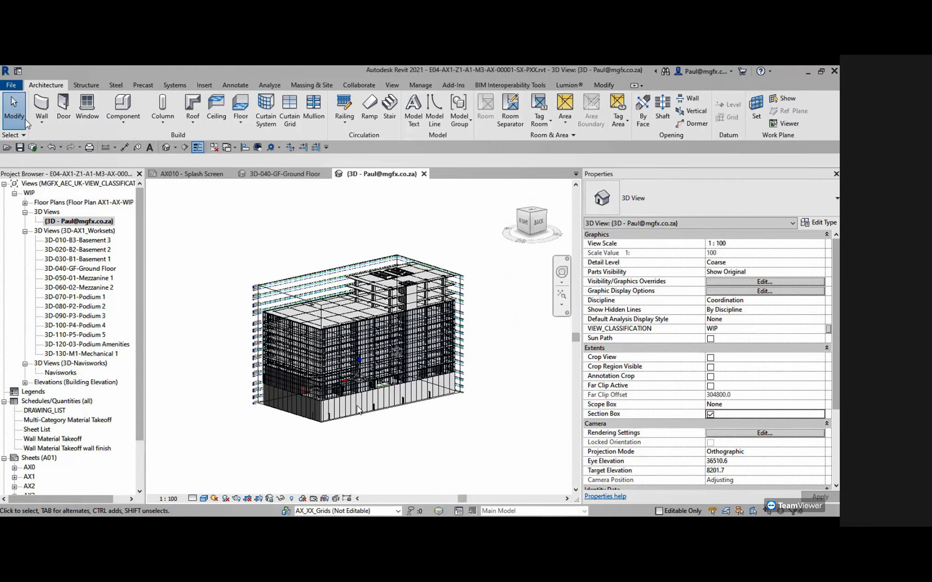
- In the default 3D view, close the AX-008-ZZ-CurtainWall workset by setting its opened state to No
left_click(286, 511)
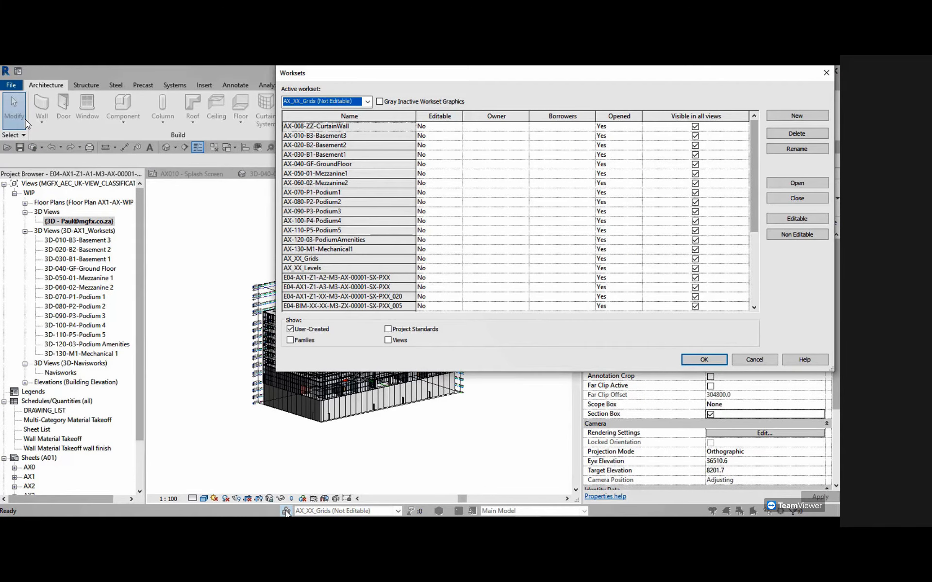
left_click(614, 126)
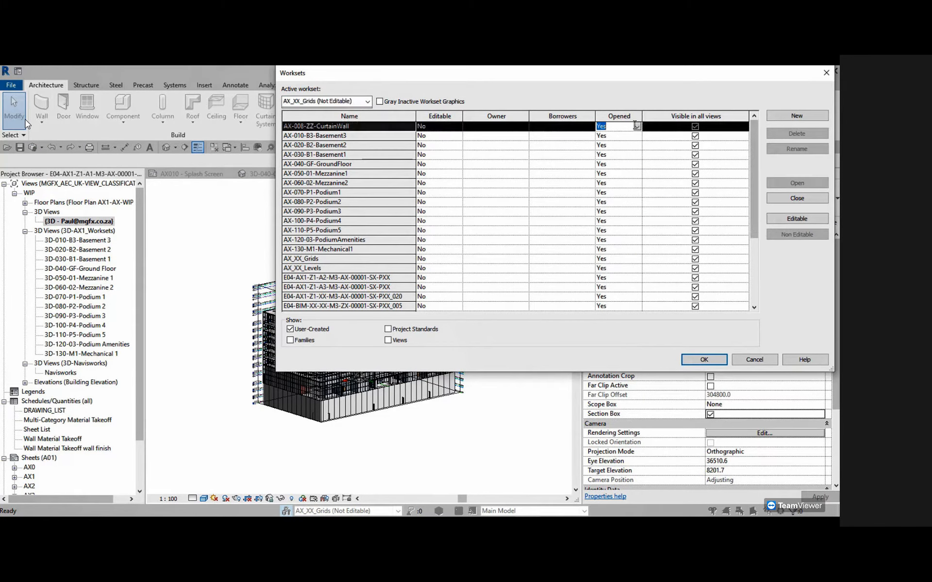
left_click(637, 127)
left_click(602, 144)
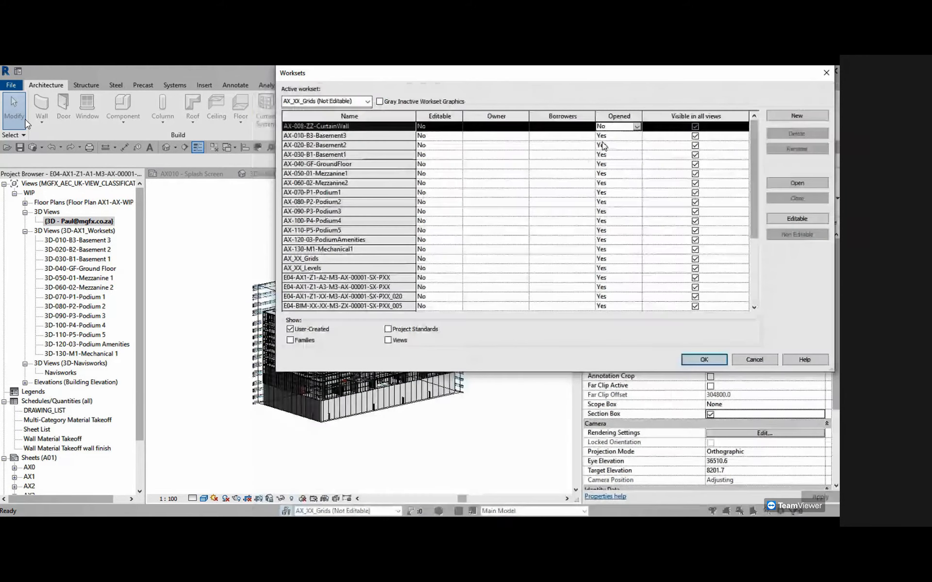
left_click(704, 359)
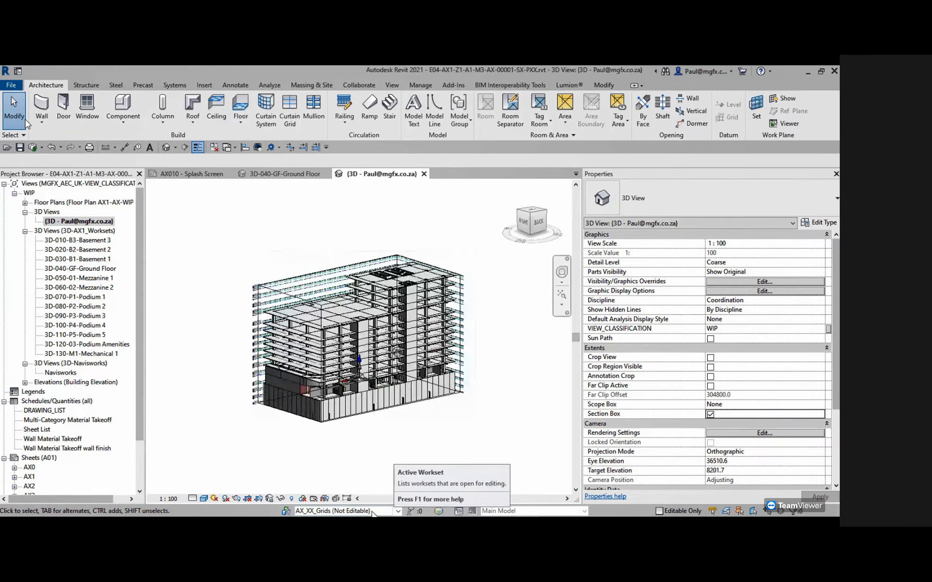
- Close all linked-model worksets, from E04-AX1-Z1-A2-M3-AX-00001-SX-PXX through E04-SX1-Z1-S1-M3-SX-00001-SX-PXX
left_click(285, 511)
scroll(339, 214, "down", 5)
left_click_drag(339, 173, 330, 258)
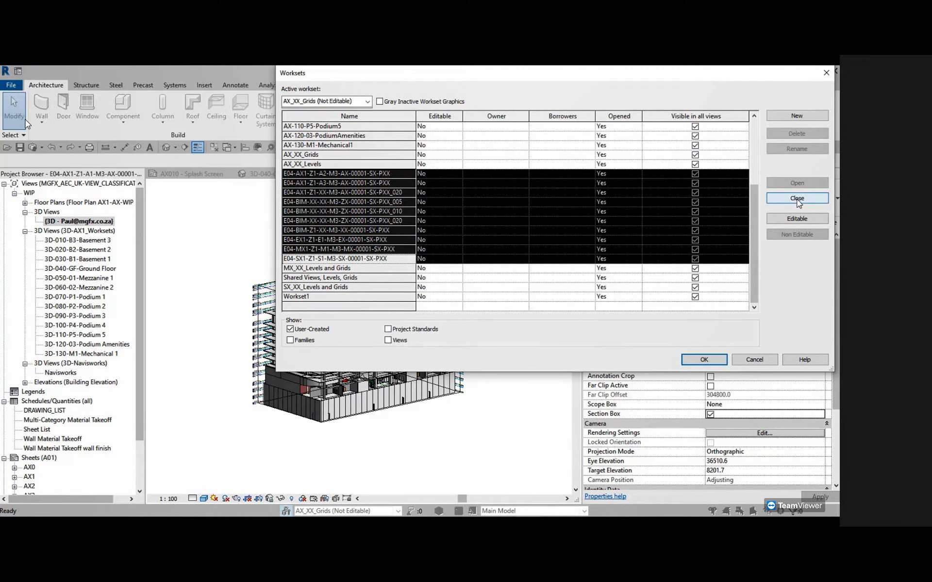
left_click(797, 198)
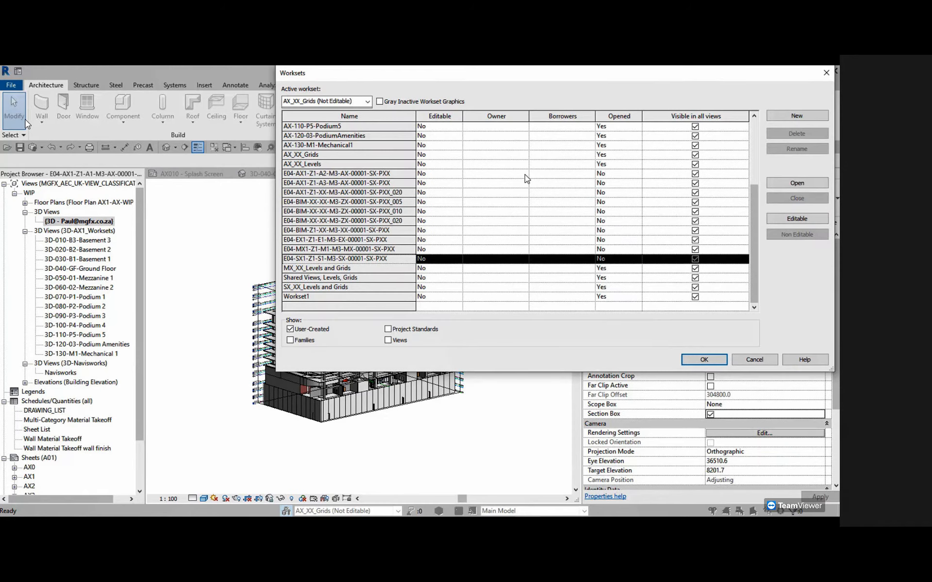
scroll(376, 260, "up", 4)
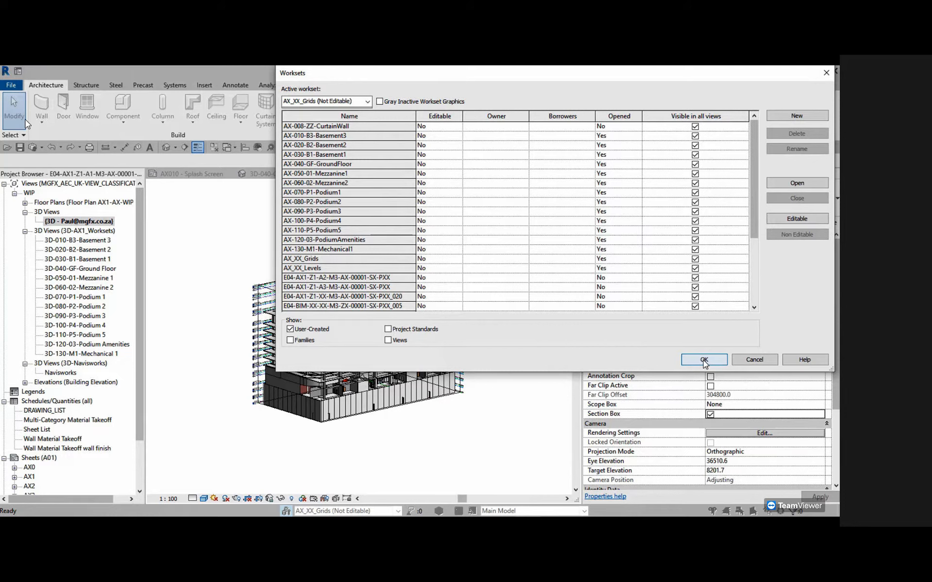
left_click(704, 359)
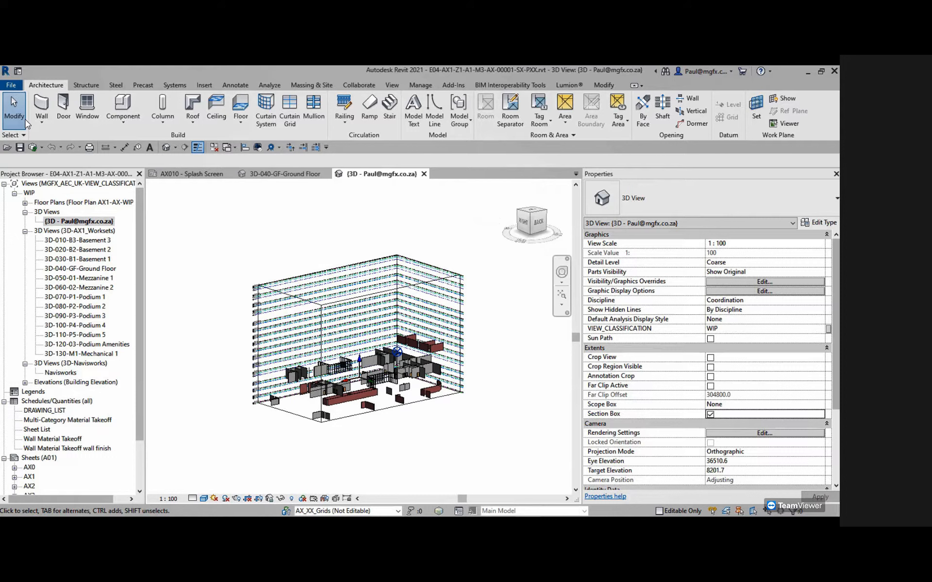
- Set the default 3D view's worksharing display to Worksets and view the model from the back
left_click(303, 499)
left_click(329, 476)
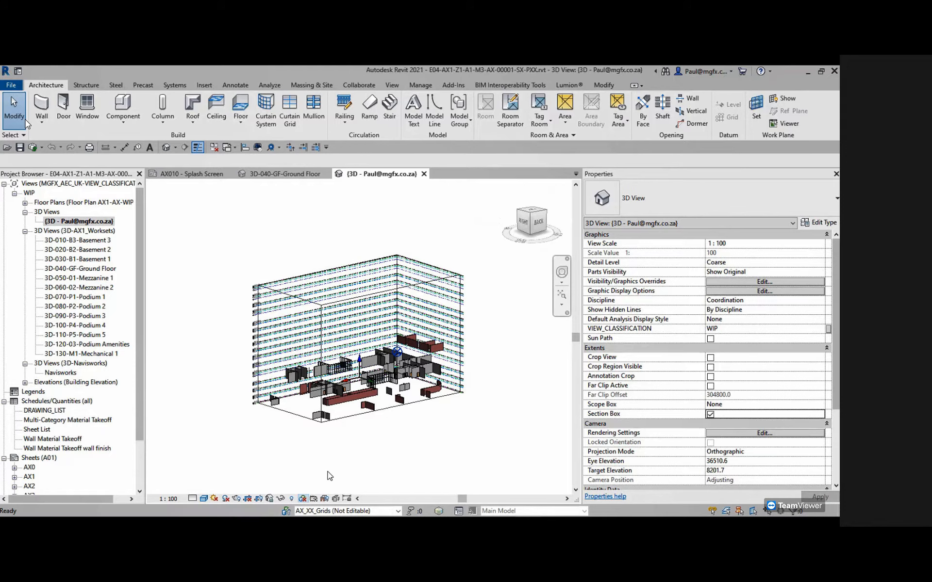
left_click(539, 223)
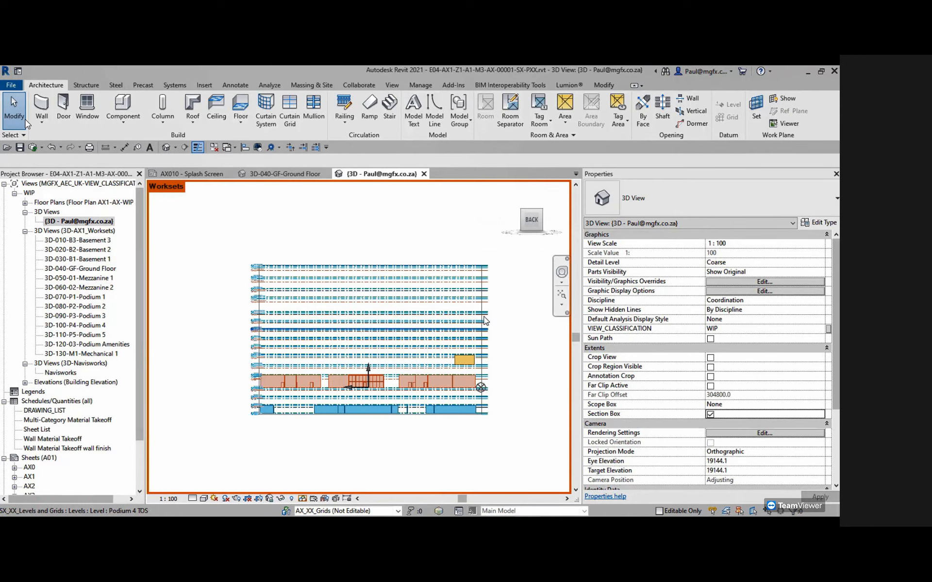
middle_click_drag(486, 321, 474, 318)
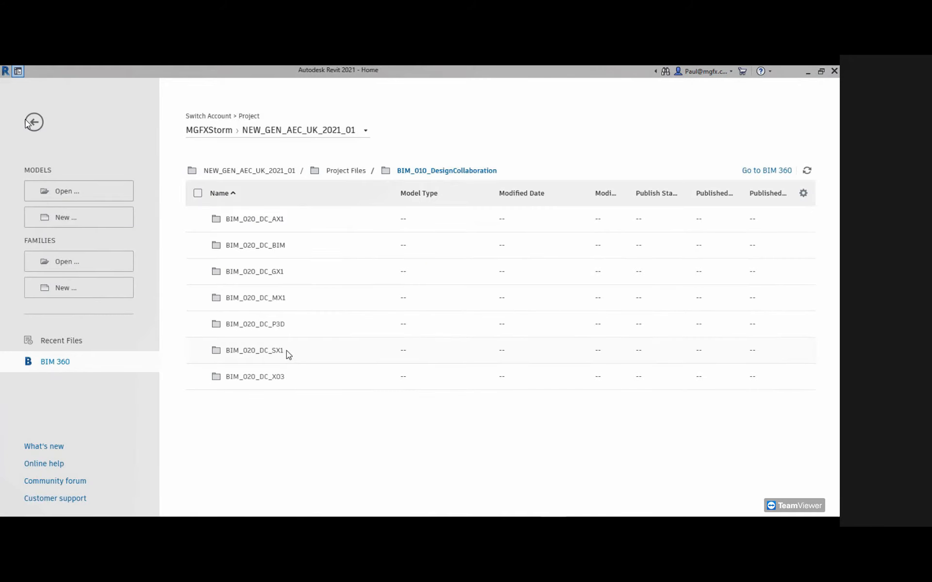
- Open the structural model E04-SX1-Z1-S1-M3-SX-00001-SX-PXX from the BIM_020_DC_SX1 folder on BIM 360
left_click(277, 351)
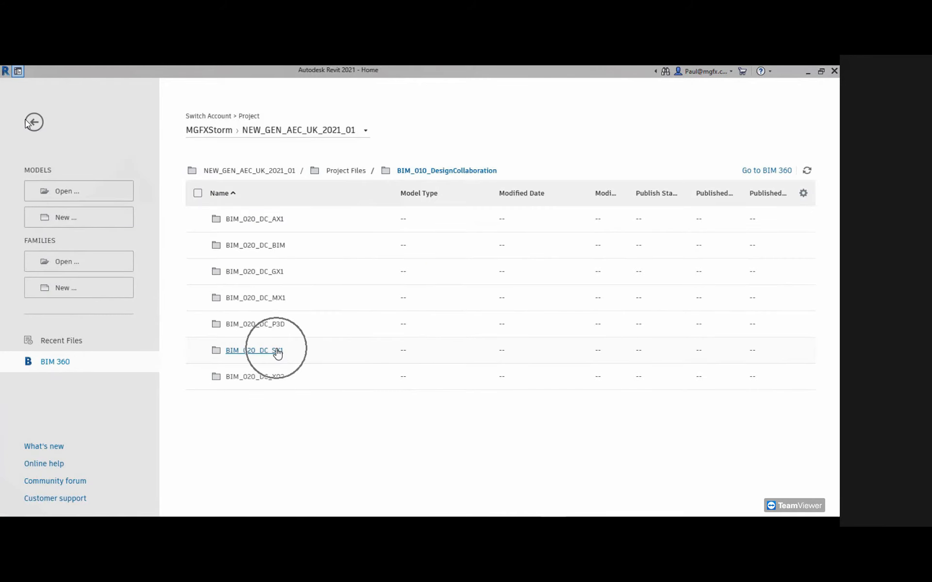
left_click(275, 246)
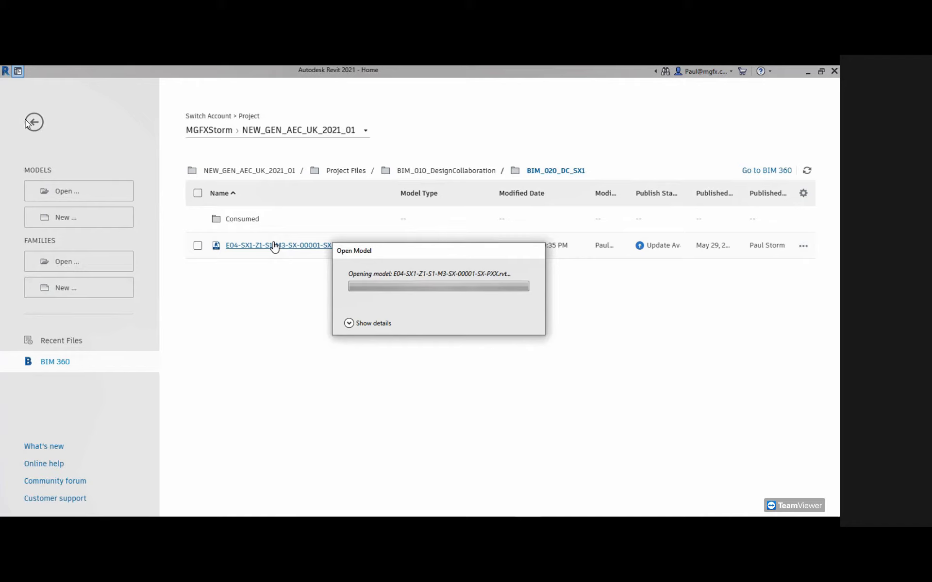
left_click(349, 323)
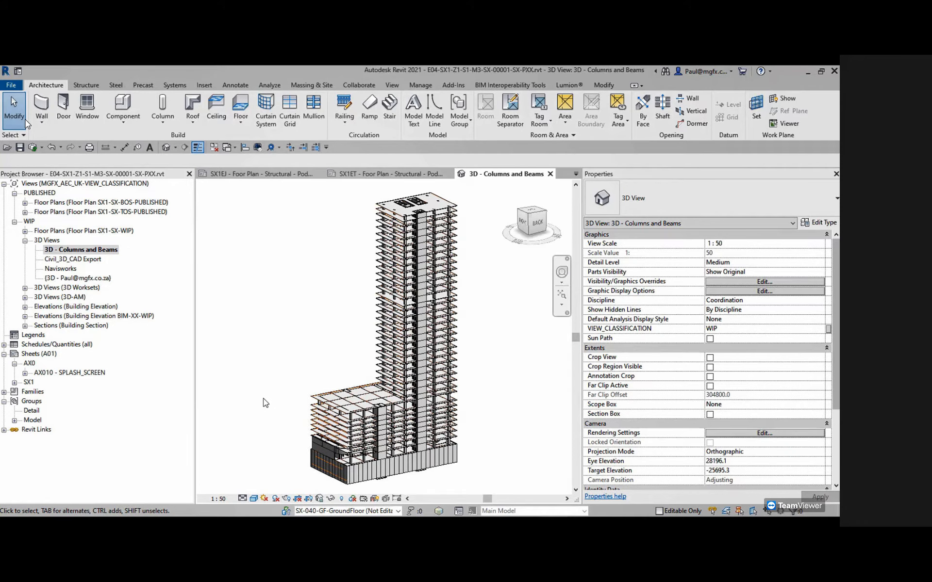
- Review the structural model's worksets, from the linked models down to the individual floor-level worksets
left_click(287, 509)
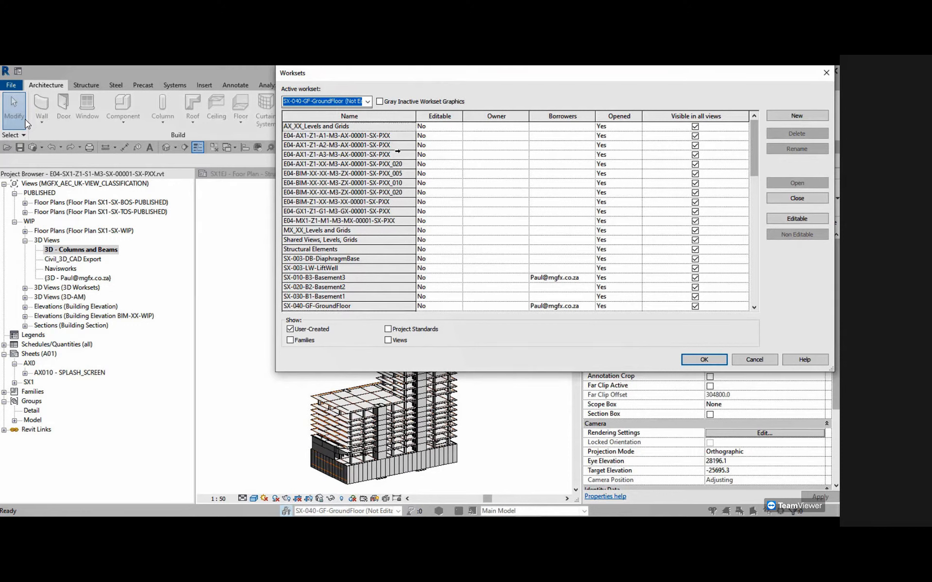
scroll(398, 164, "down", 5)
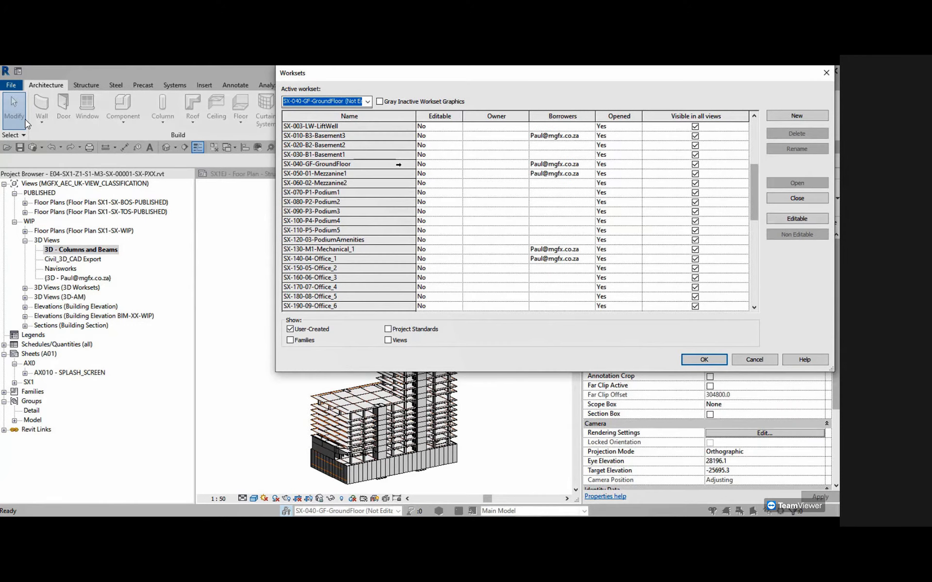
scroll(398, 165, "down", 7)
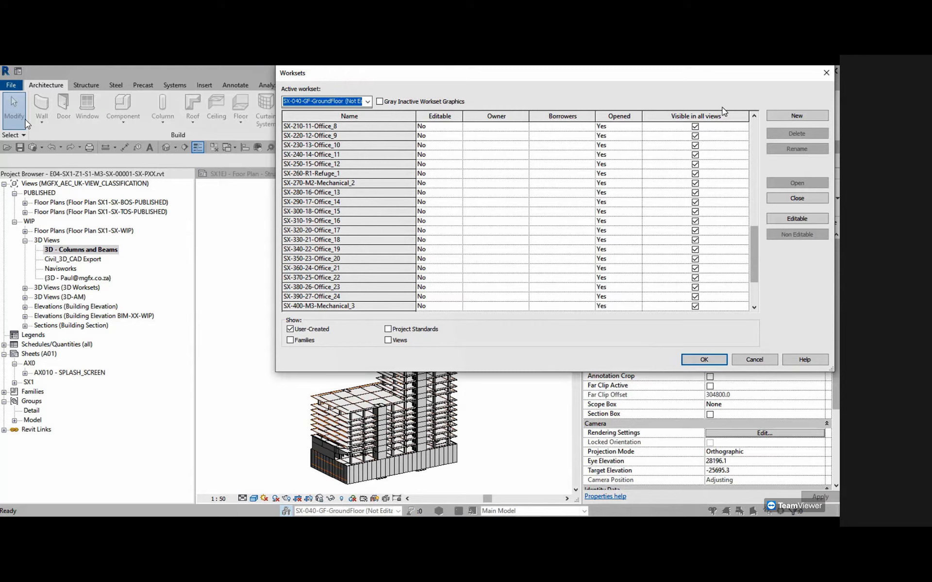
left_click(826, 72)
- Colour the 3D - Columns and Beams view by workset and inspect the tower from the back and at an angle
left_click(353, 499)
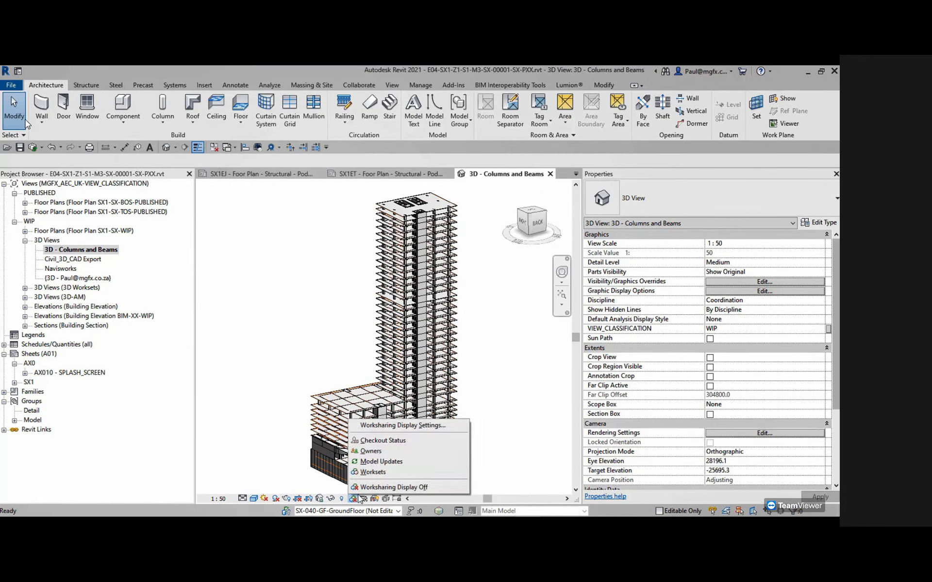
left_click(369, 472)
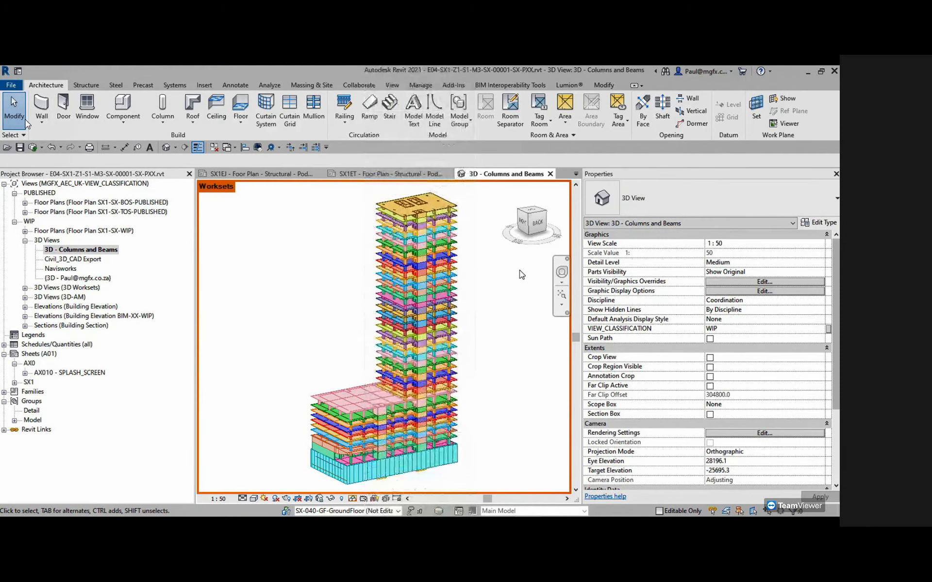
left_click(536, 222)
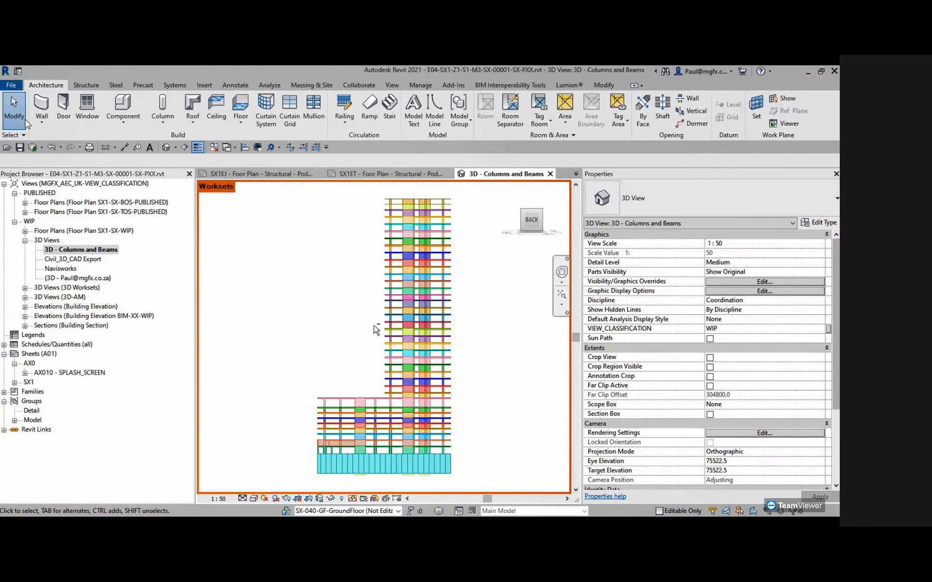
middle_click_drag(375, 330, 418, 371, "shift")
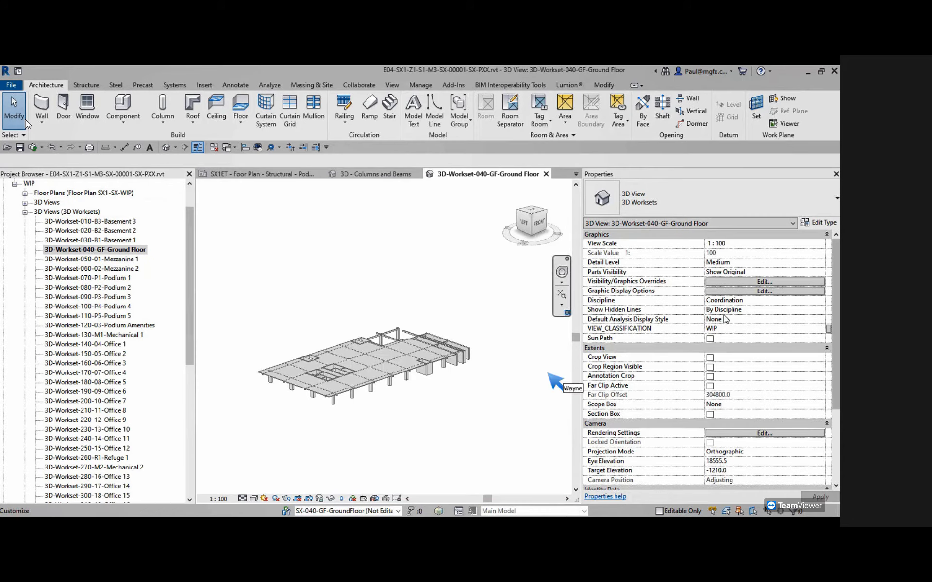
- Check the workset visibility settings of the structural 3D-Workset-040-GF-Ground Floor view, down to the floor-level worksets
left_click(736, 285)
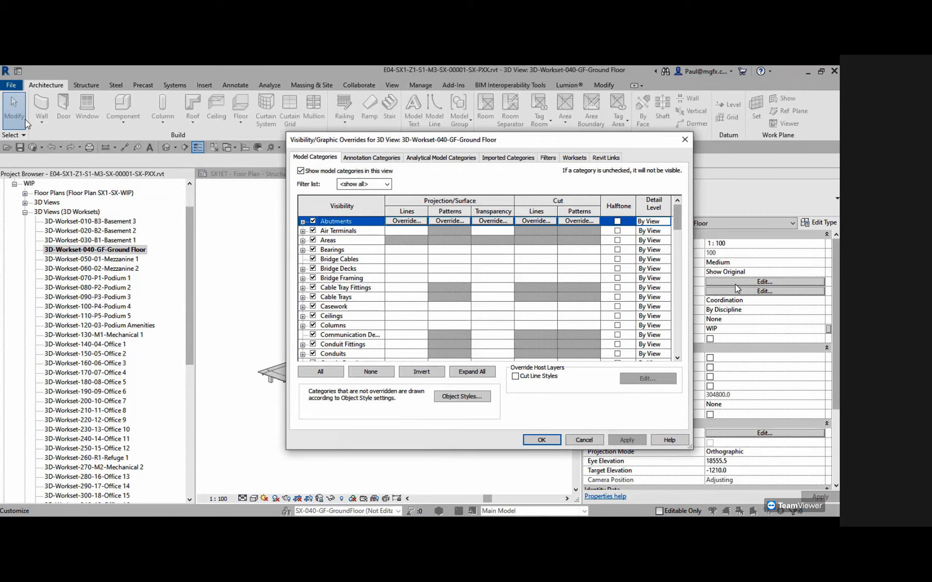
left_click(575, 158)
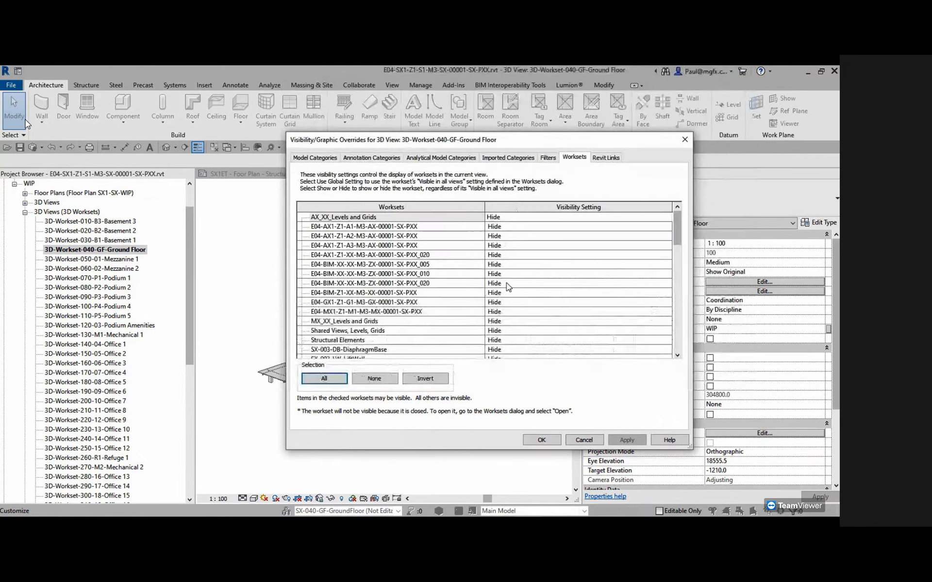
scroll(640, 262, "down", 6)
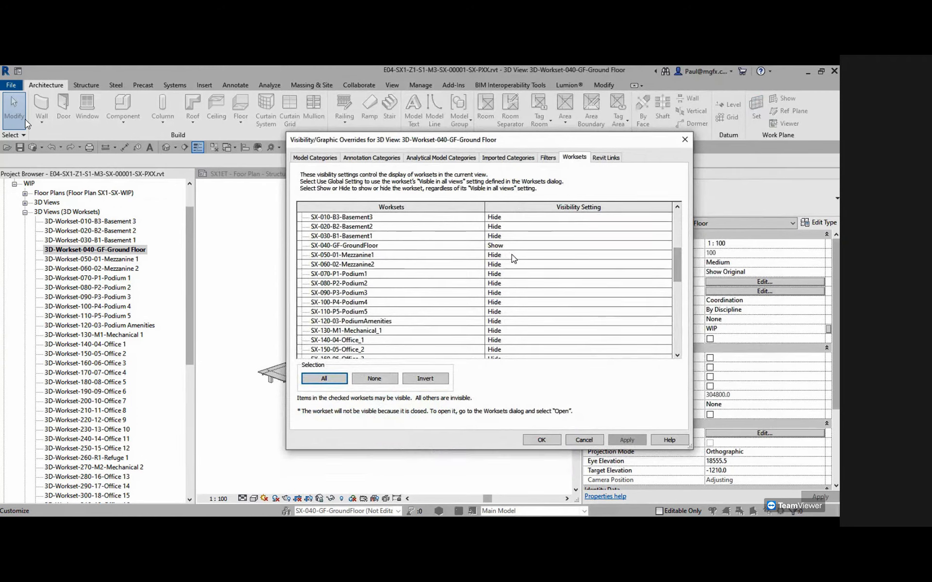
left_click(541, 441)
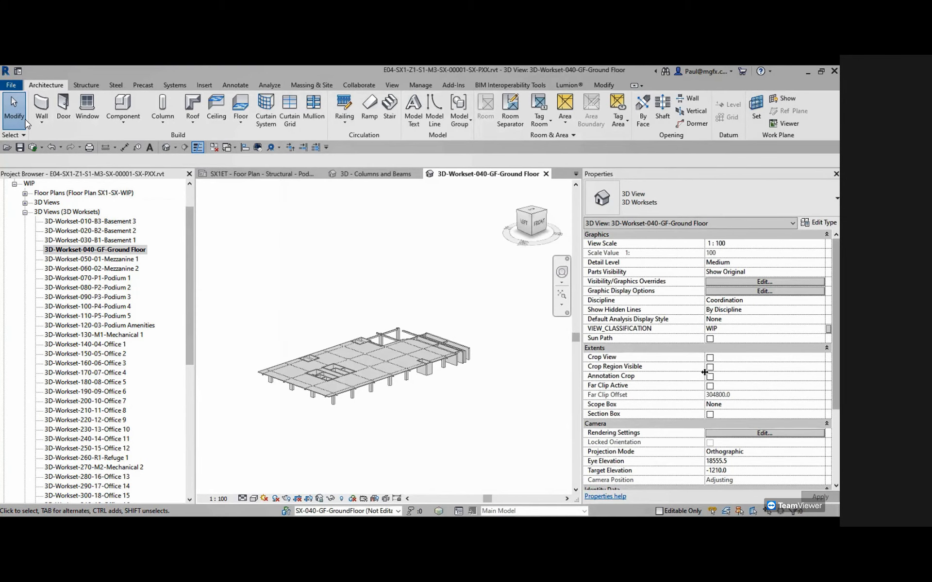
- Switch the section box on and off again in the structural 3D-Workset-040-GF-Ground Floor view
left_click(710, 415)
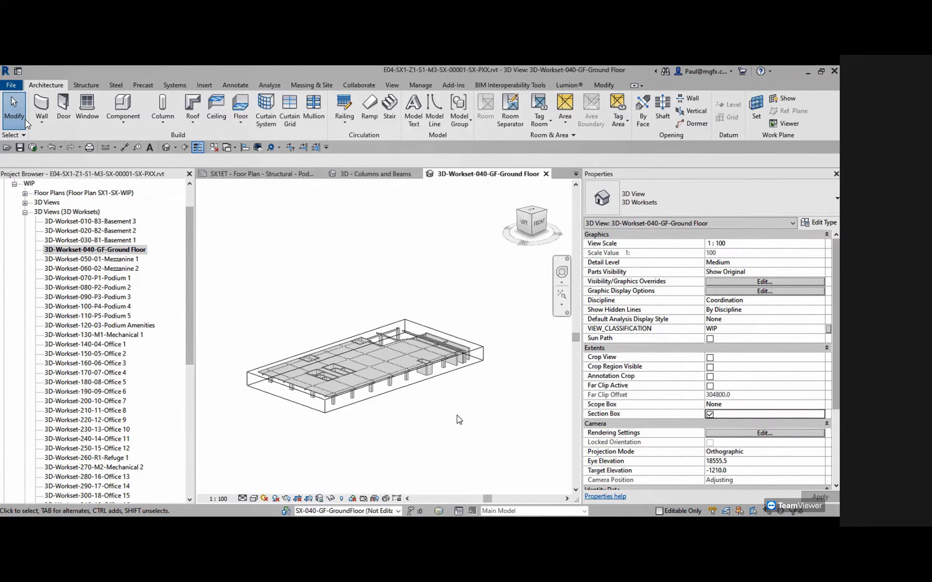
left_click(711, 415)
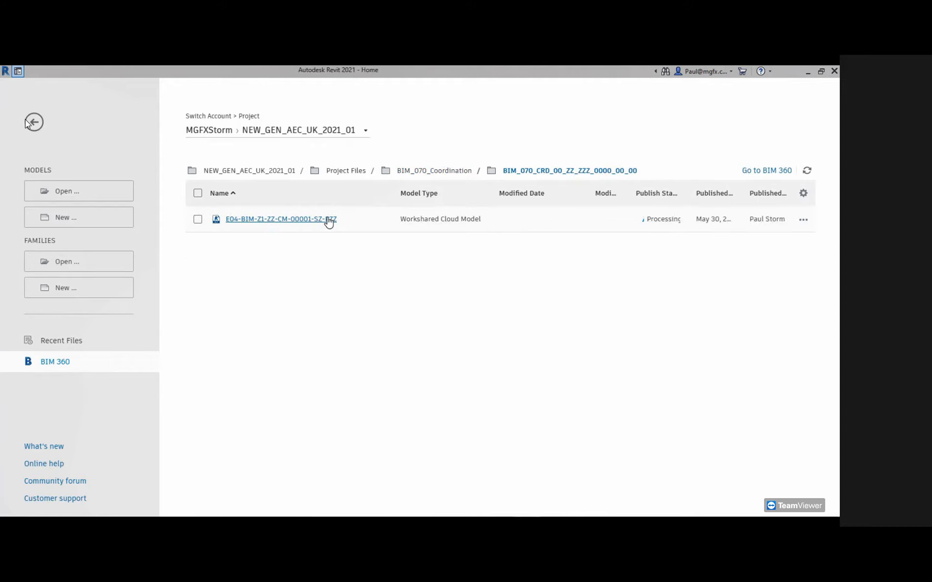
- Open the coordination model E04-BIM-Z1-ZZ-CM-00001-SZ-PZZ from the BIM_070_CRD_00_ZZ_ZZZ_0000_00_00 folder on BIM 360
left_click(271, 221)
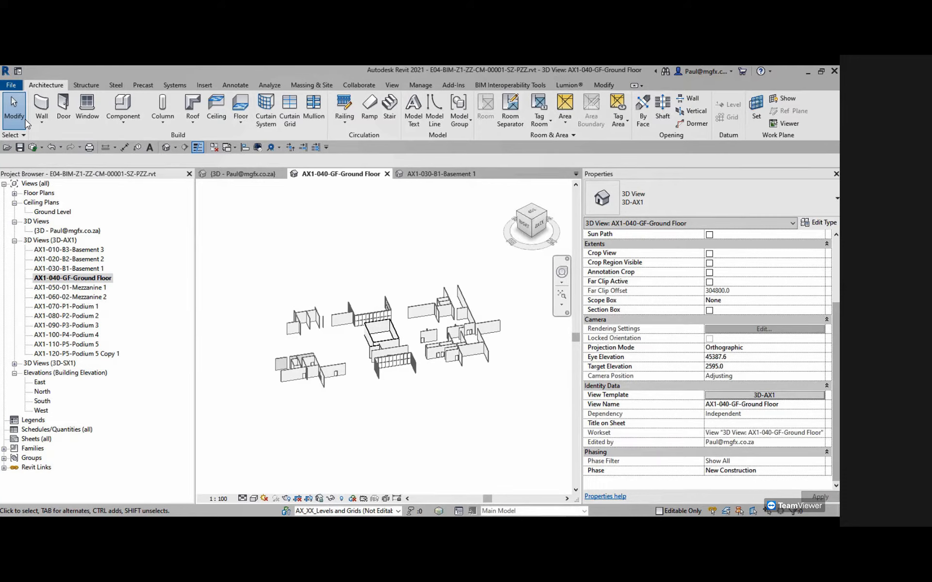
- Set 3D-AX1 as the template applied to new views of the 3D-AX1 type, keeping RVT link overrides excluded from the template
left_click(820, 224)
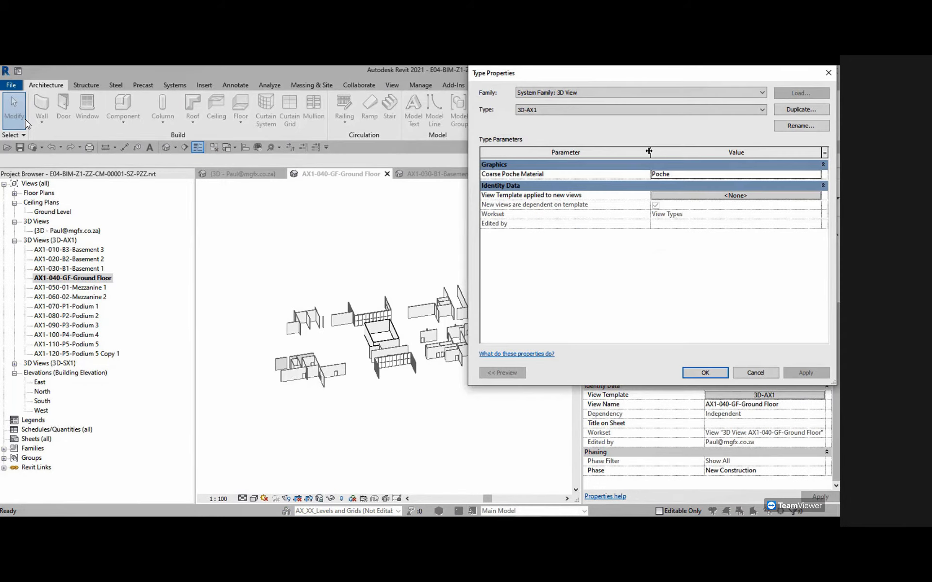
left_click(691, 196)
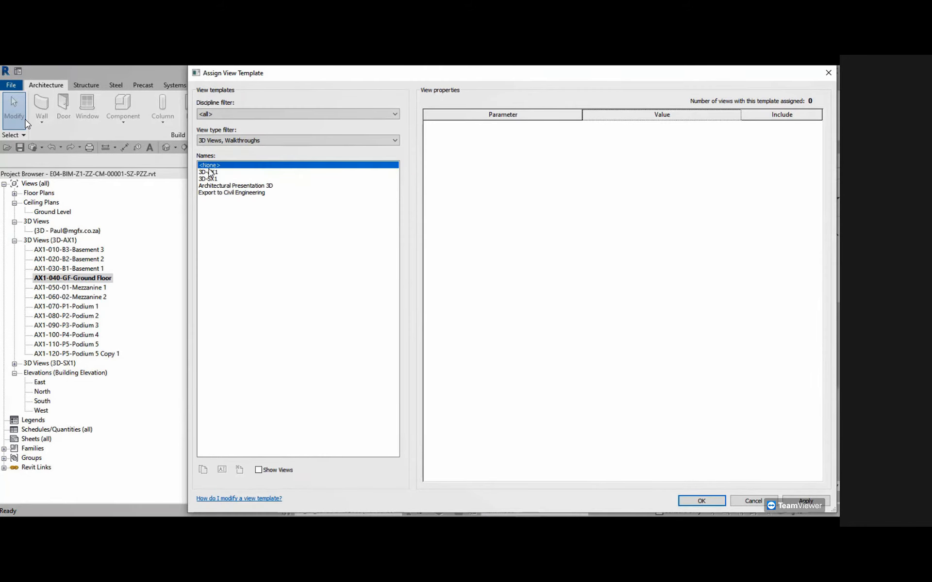
left_click(209, 172)
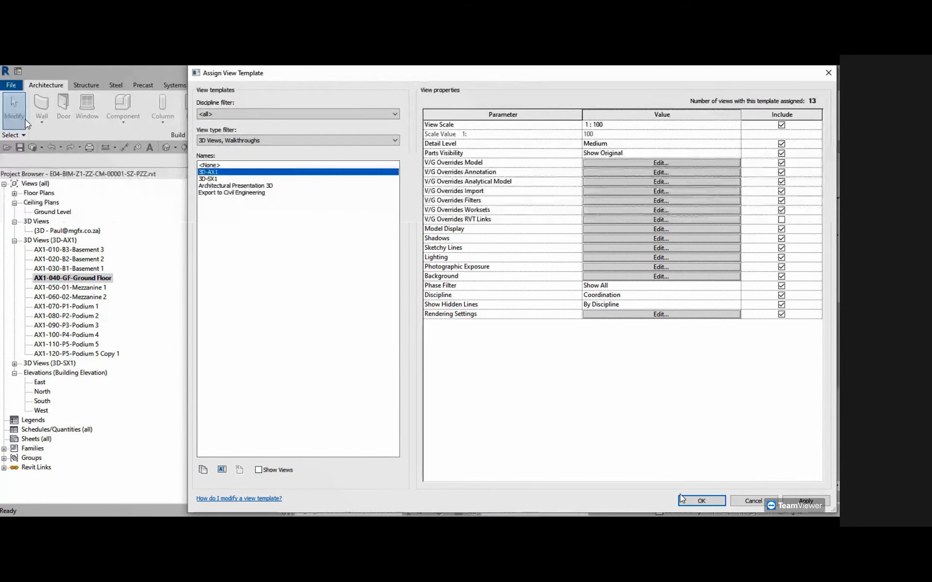
left_click(701, 501)
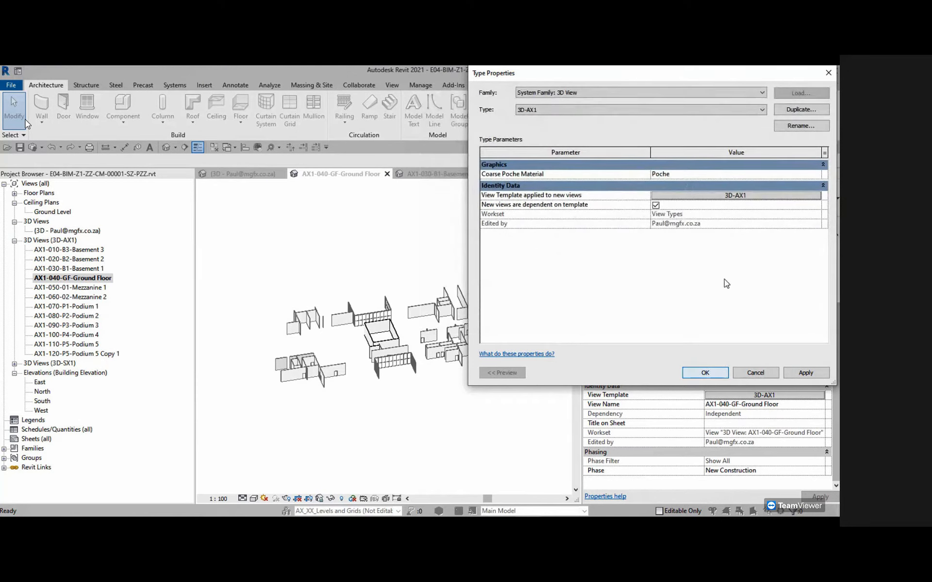
left_click(725, 197)
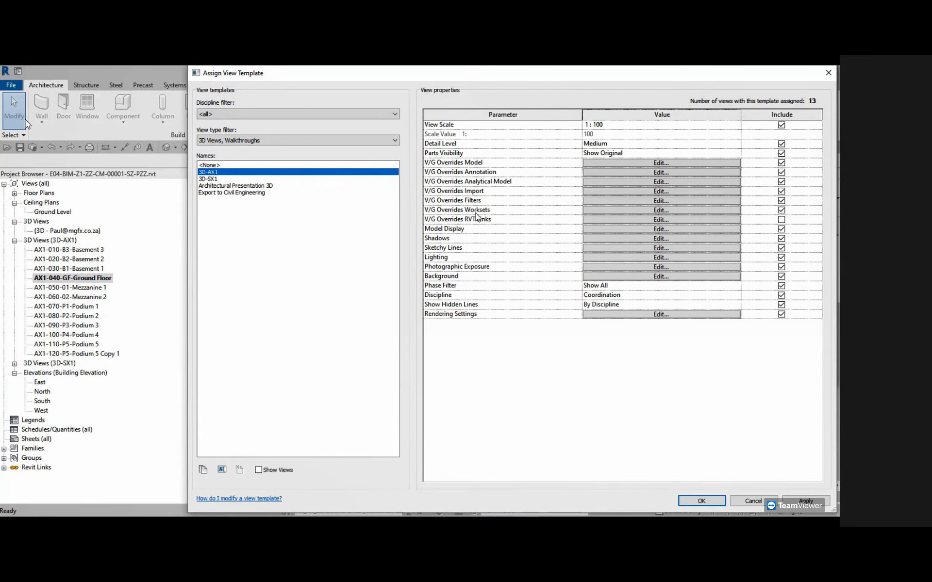
left_click(781, 220)
left_click(702, 501)
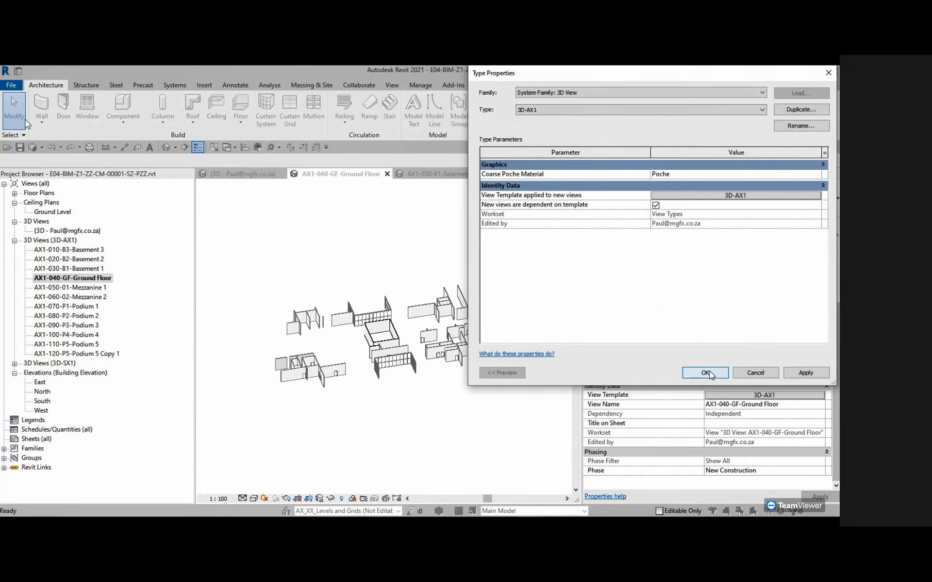
left_click(711, 376)
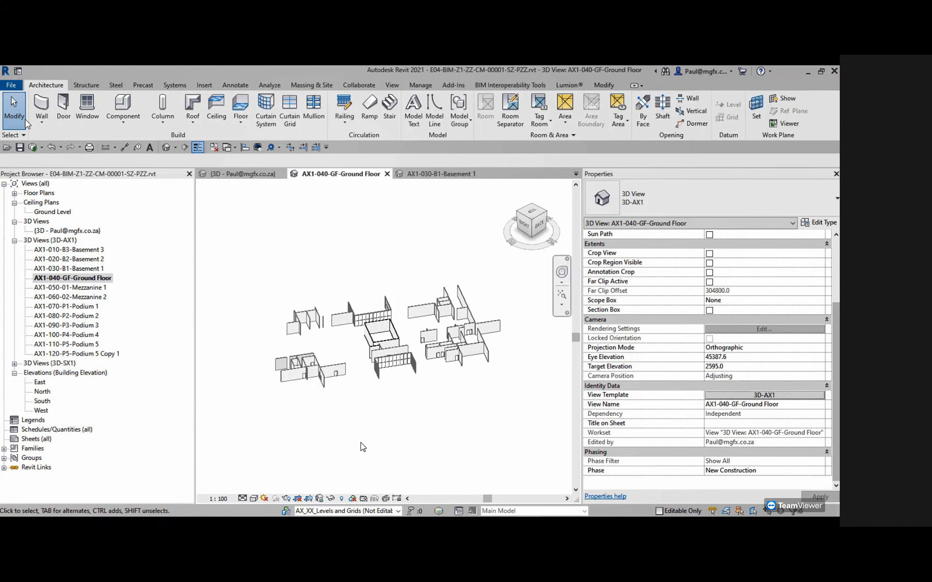
- Check the model category and workset visibility settings of the AX1-040-GF-Ground Floor view
scroll(786, 296, "up", 3)
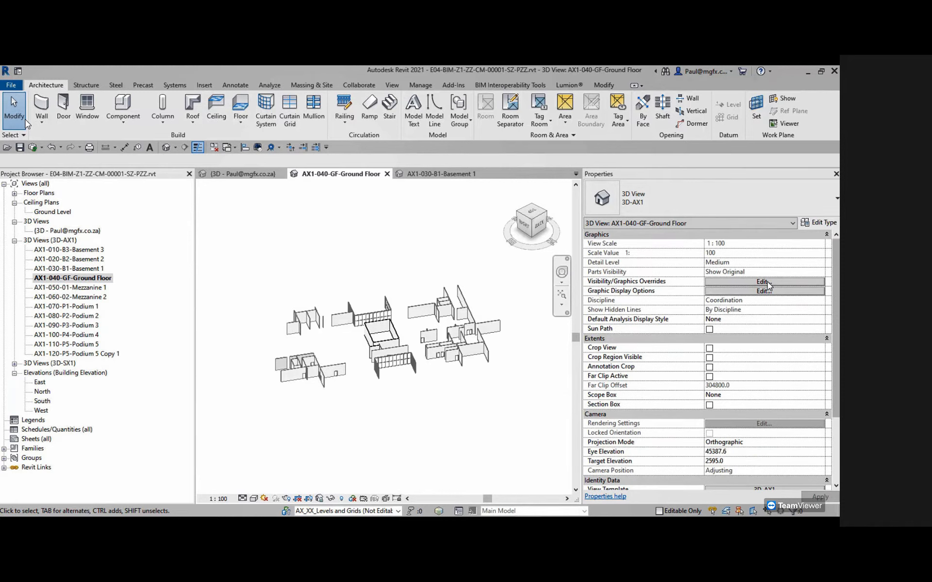
left_click(767, 285)
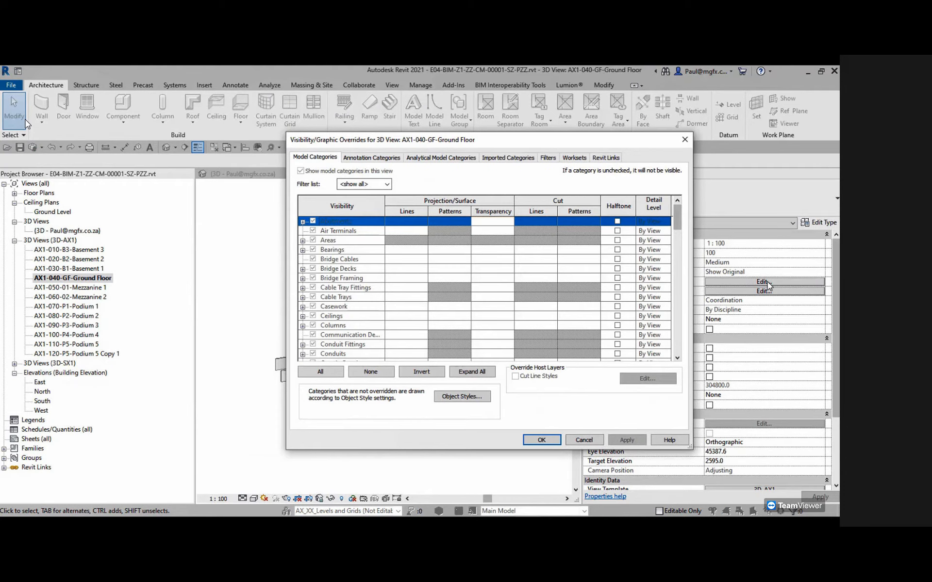
left_click(340, 289)
left_click(321, 305)
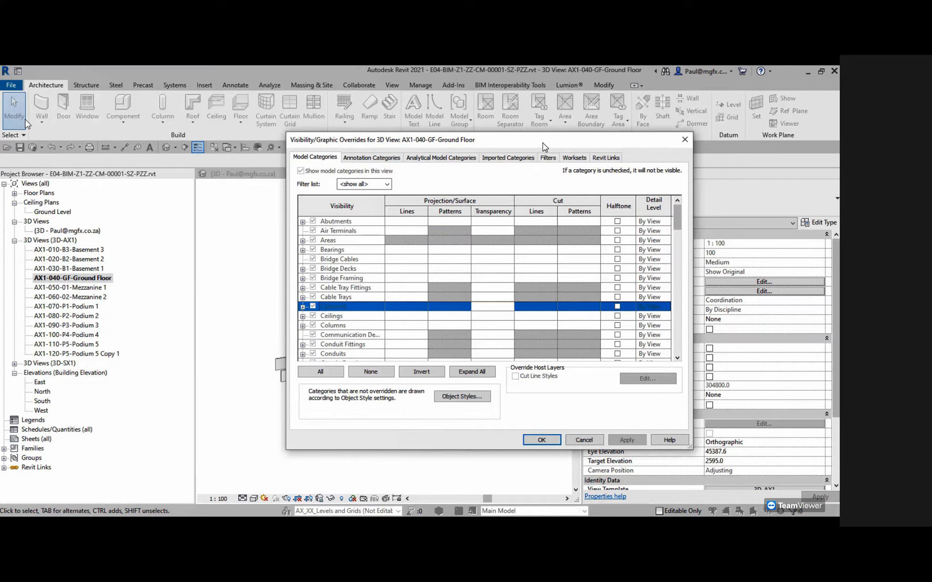
left_click(573, 157)
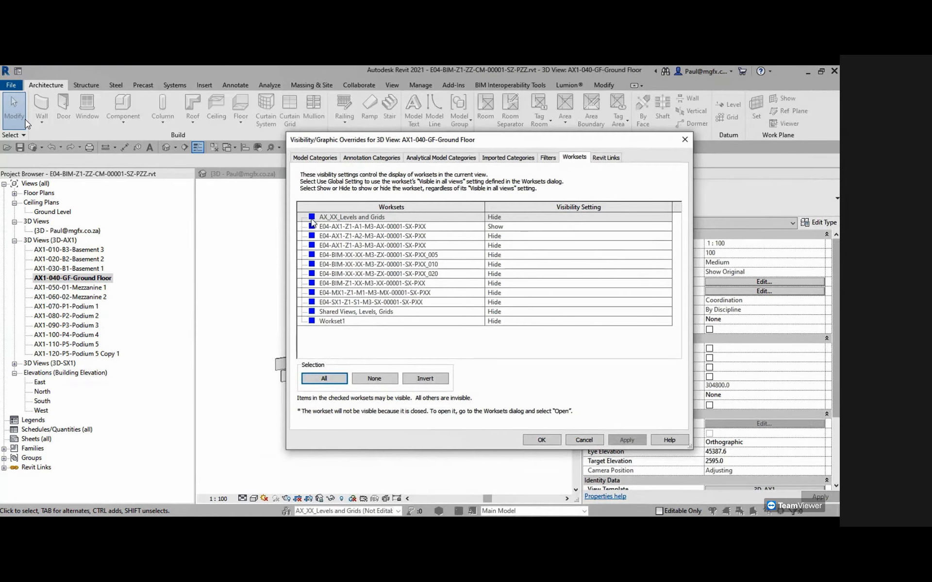
left_click(307, 303)
left_click(351, 293)
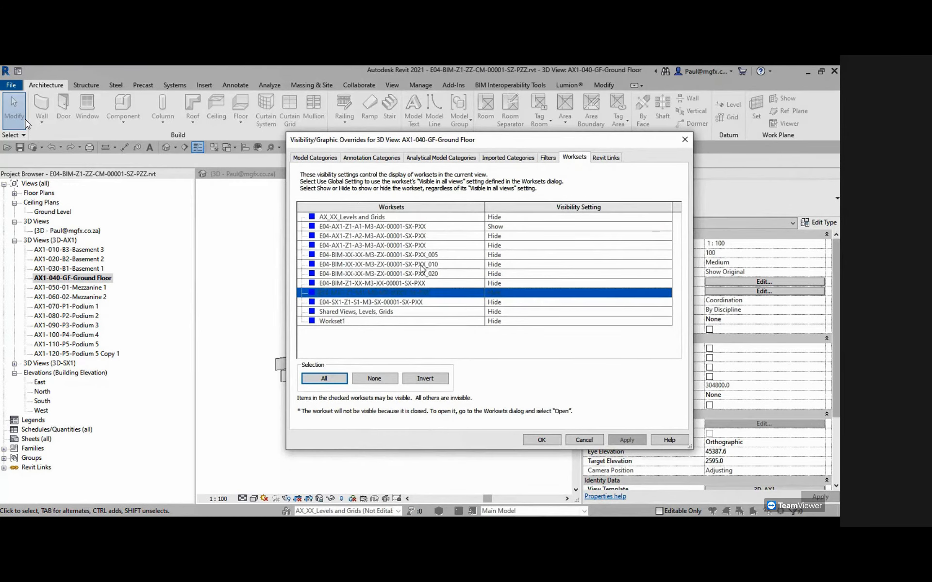
left_click(500, 231)
- Check the custom workset display settings of the E04-AX1-Z1-A1-M3-AX-00001-SX-PXX link in the AX1-040-GF-Ground Floor view
left_click(606, 158)
left_click(312, 204)
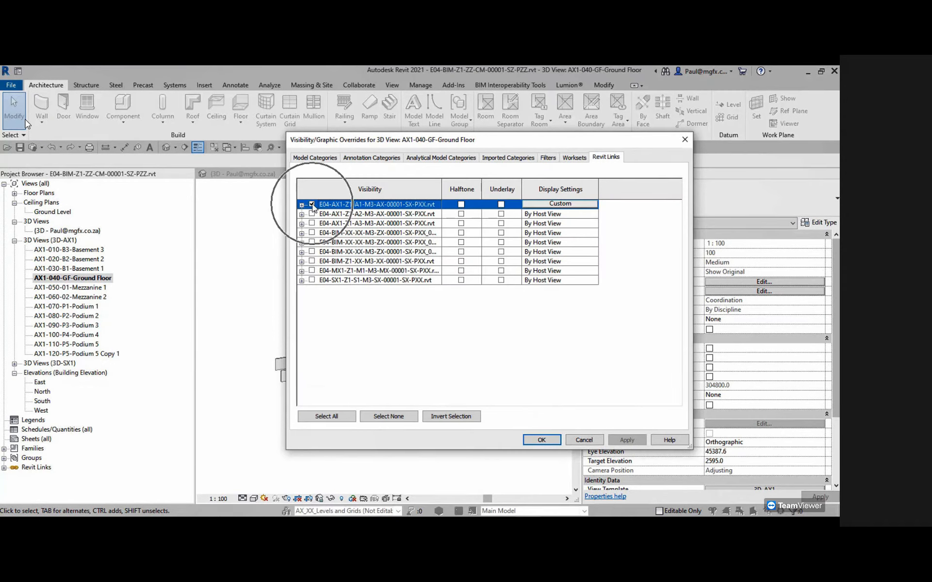
left_click(556, 205)
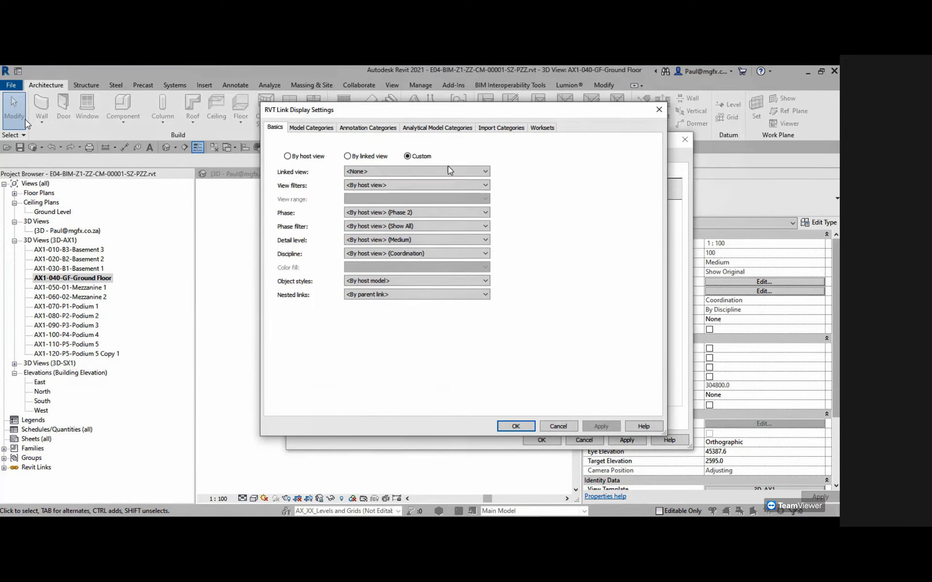
left_click(539, 130)
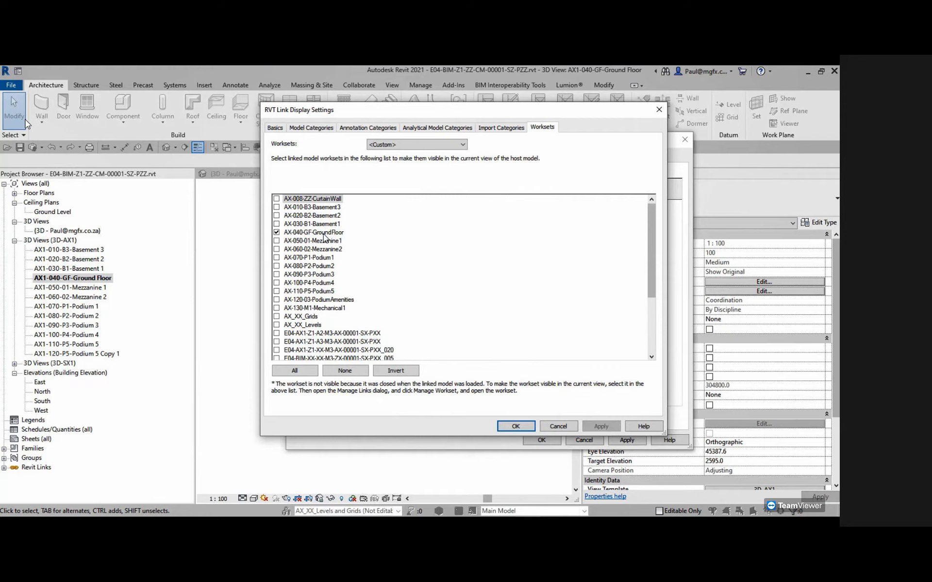
left_click(516, 426)
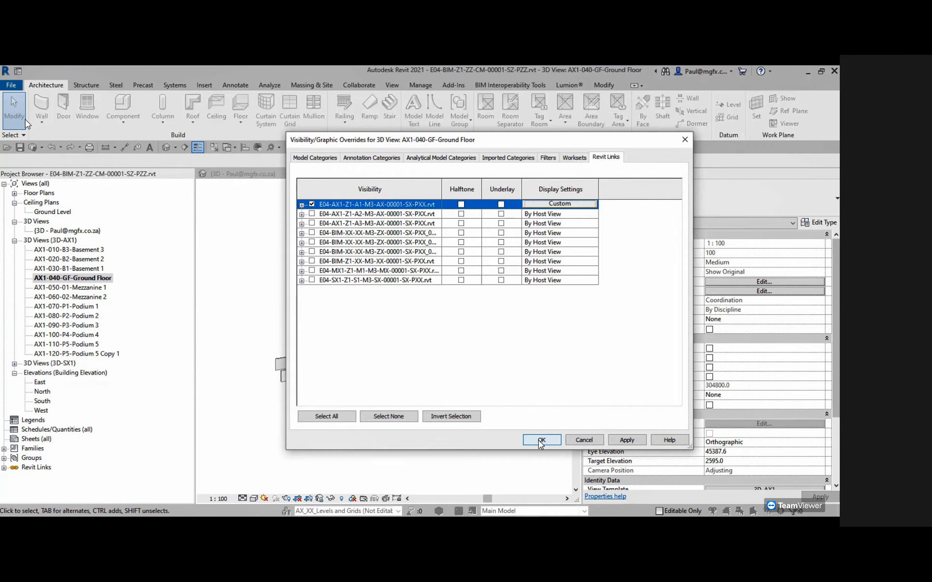
left_click(539, 440)
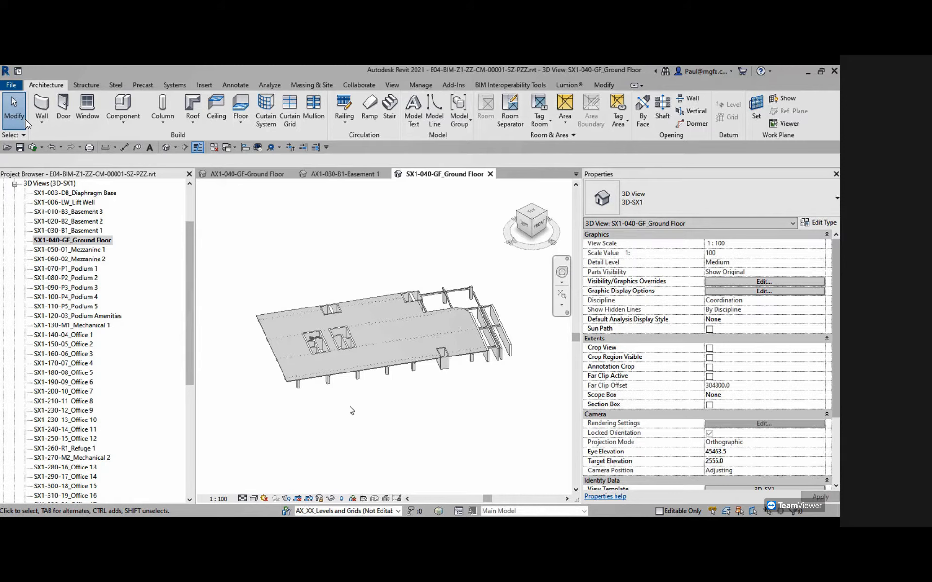
- Check which properties are included in the 3D-SX1 template assigned to the SX1-040-GF_Ground Floor view
scroll(733, 410, "down", 4)
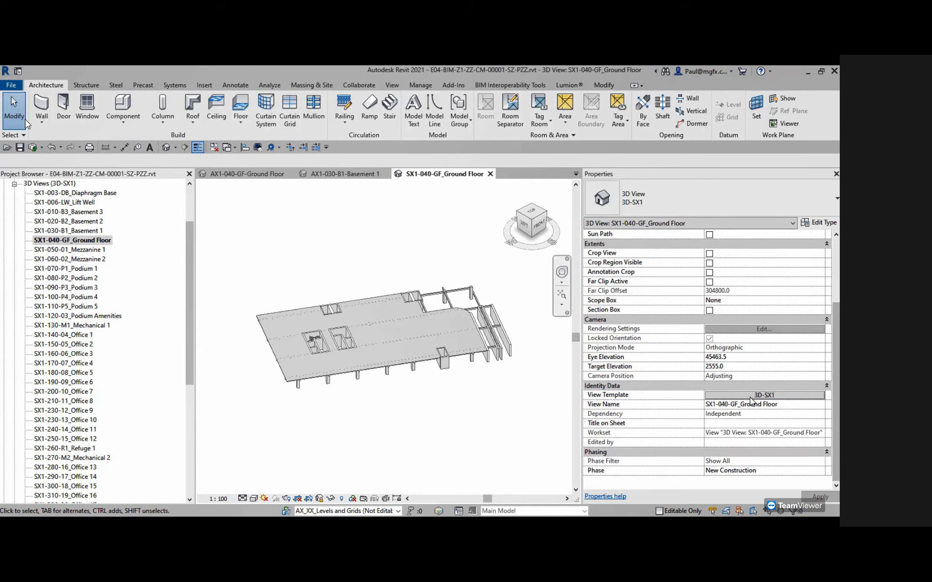
left_click(751, 397)
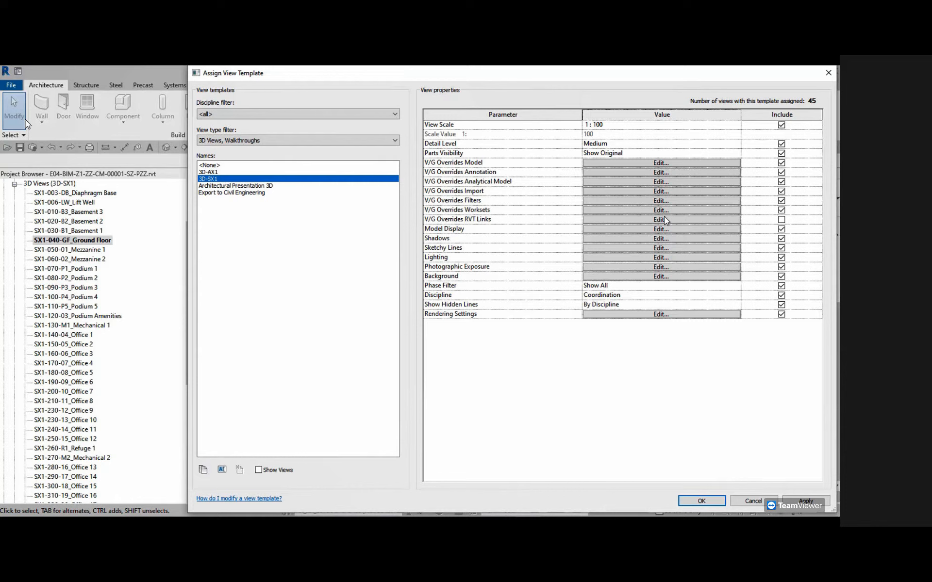
left_click(702, 501)
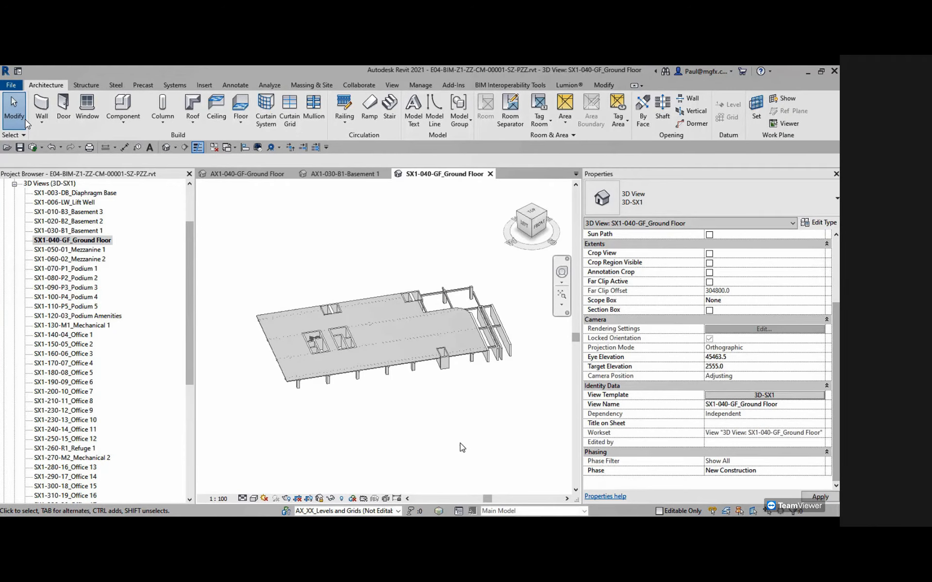
- Check the custom workset display settings of the E04-SX1-Z1-S1-M3-SX-00001-SX-PXX link in the SX1-040-GF_Ground Floor view
scroll(747, 291, "up", 3)
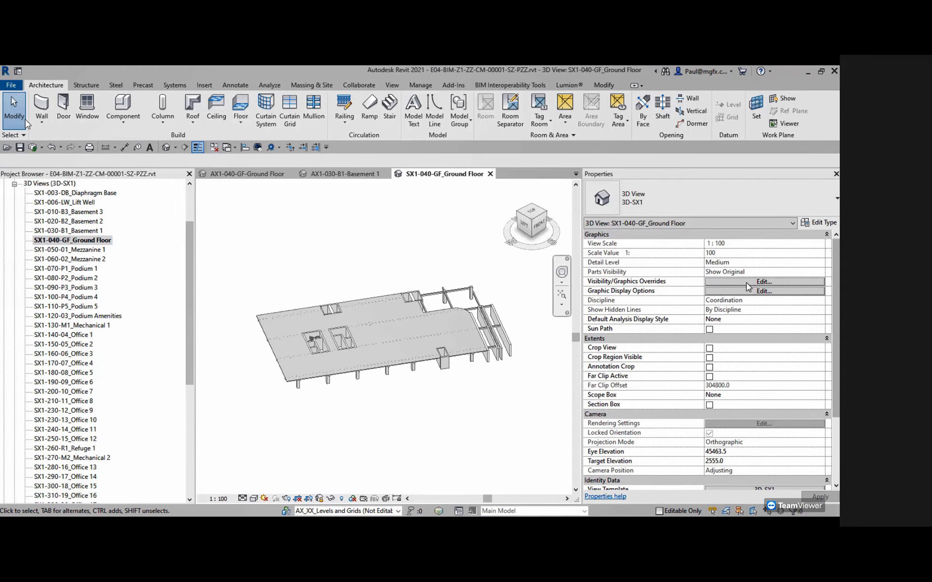
left_click(747, 283)
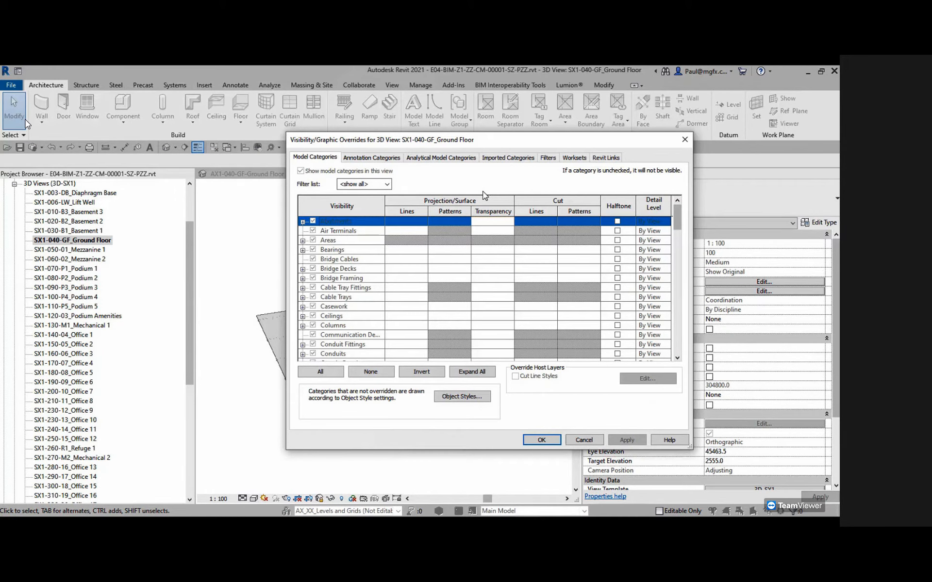
left_click(606, 157)
key("ctrl")
key("ctrl")
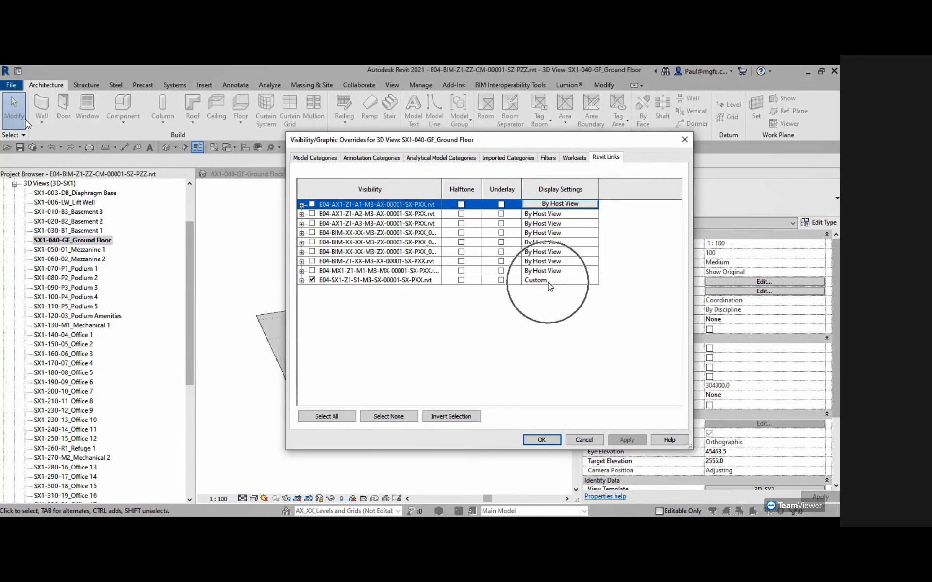
left_click(549, 282)
left_click(549, 282)
left_click(407, 156)
key("ctrl")
left_click(542, 127)
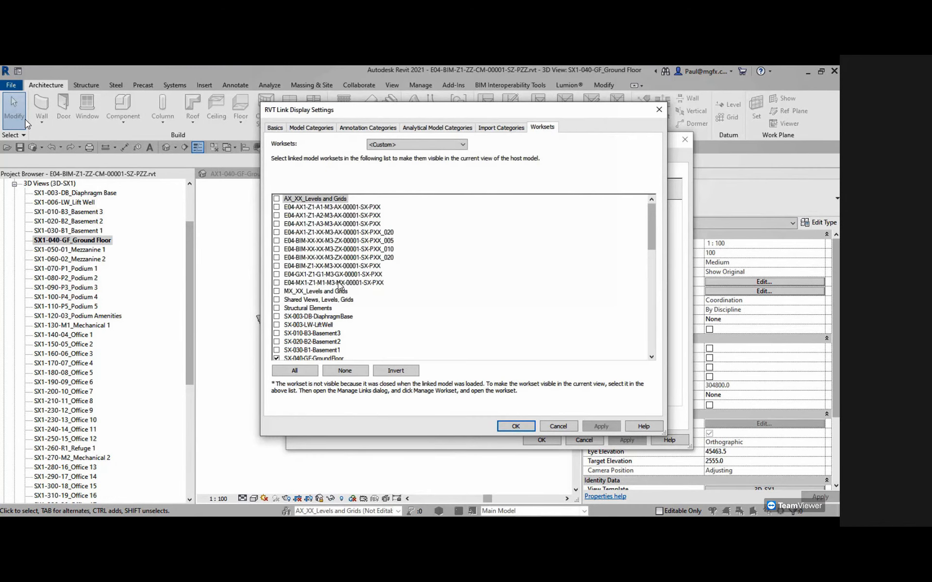
scroll(338, 287, "down", 2)
key("ctrl")
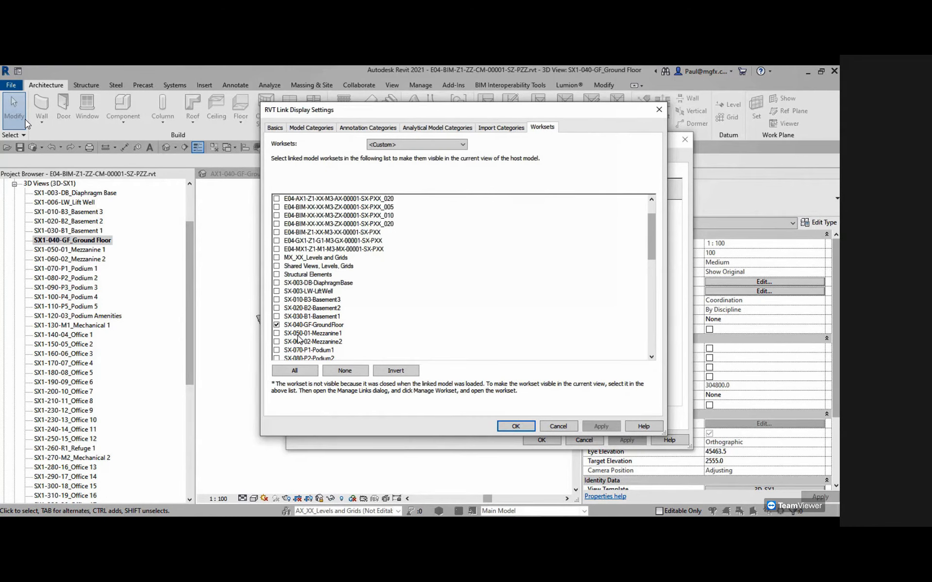
left_click(516, 426)
left_click(541, 441)
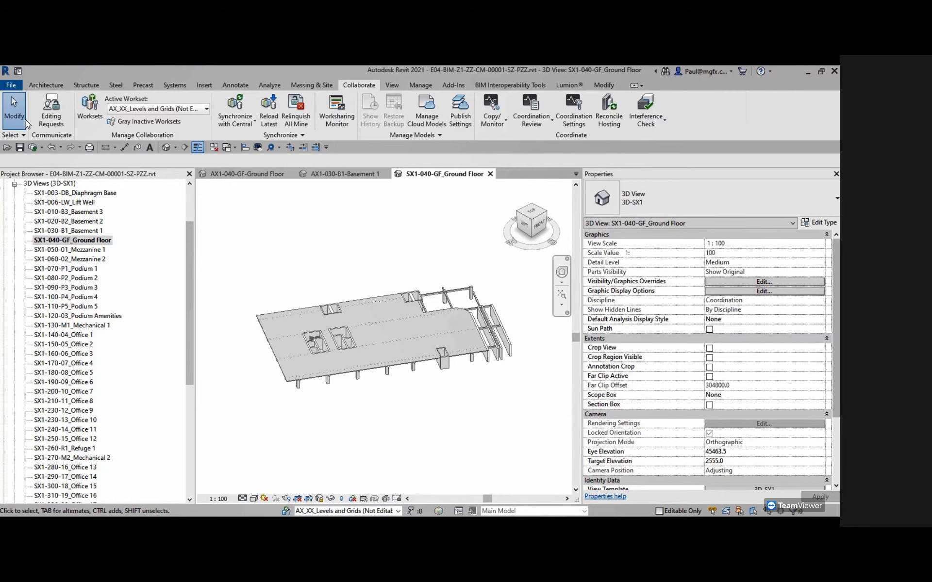
- Review the views in the 3D-AX1 and 3D-SX1 publish sets and save the publish settings
left_click(464, 112)
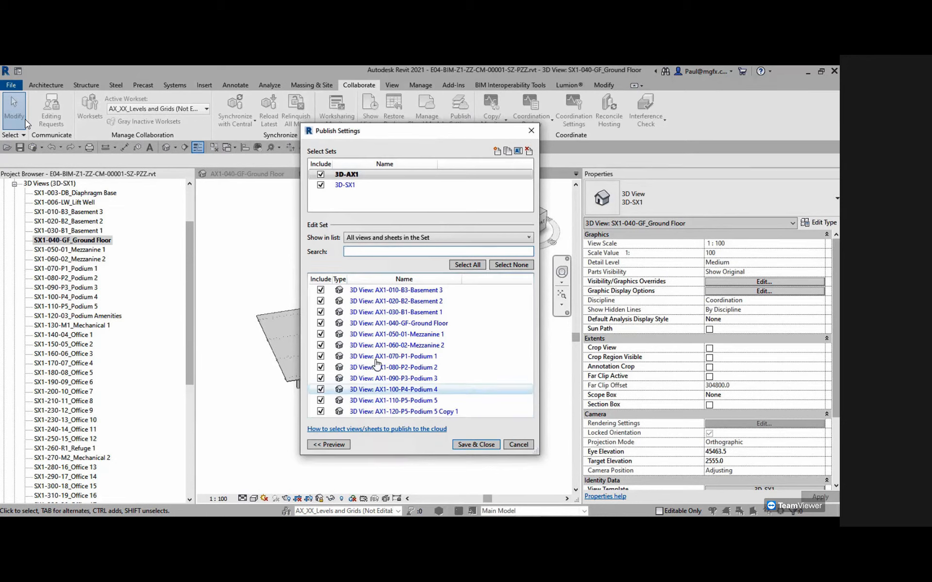
left_click(352, 186)
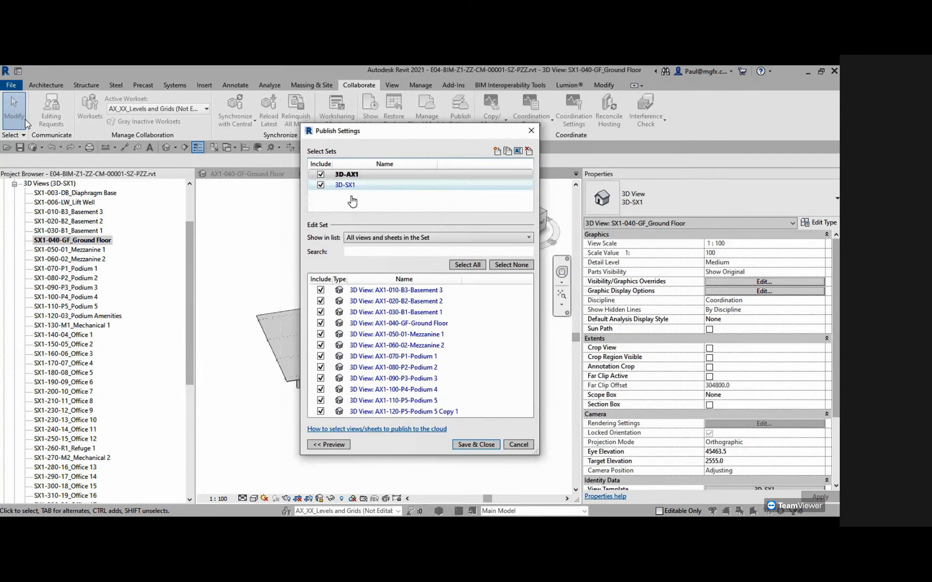
left_click(352, 187)
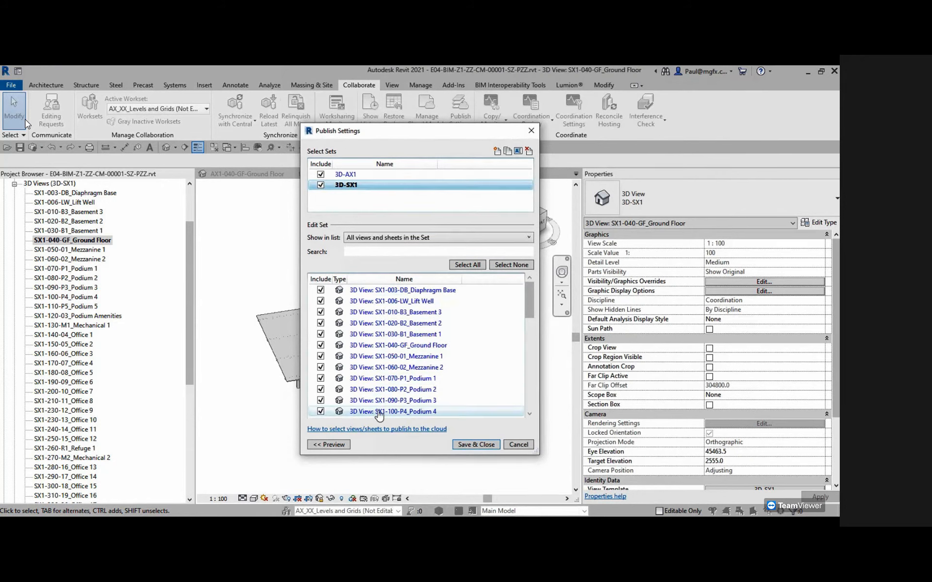
scroll(381, 369, "down", 9)
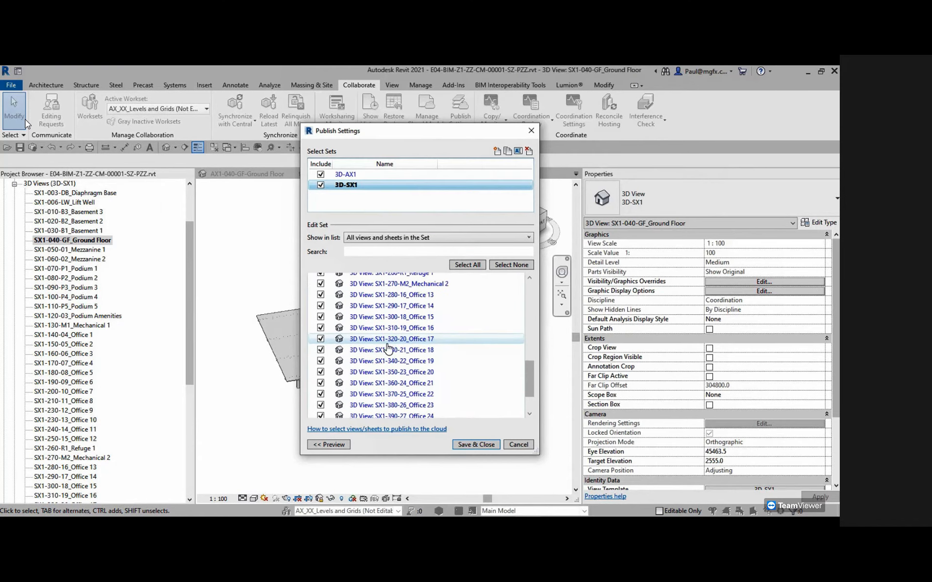
scroll(388, 348, "up", 10)
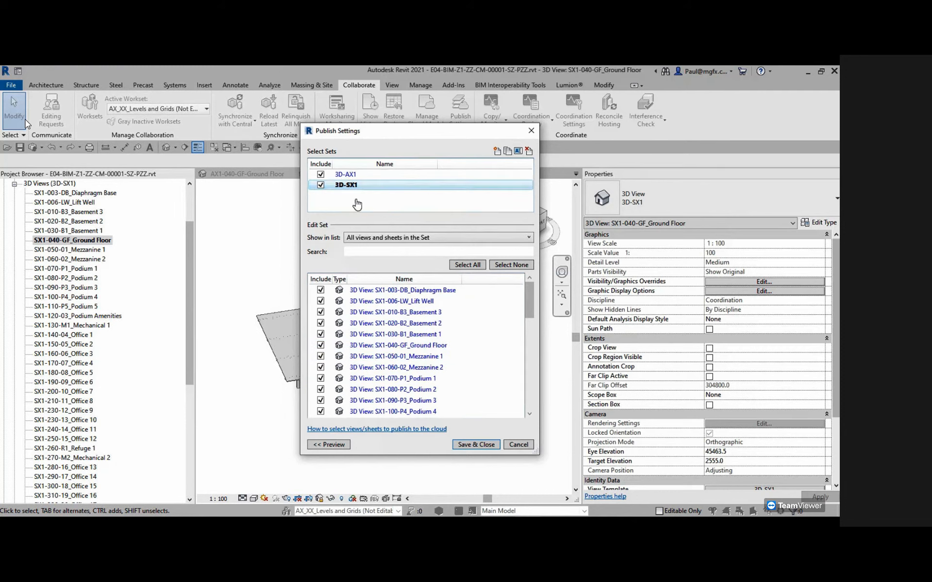
left_click(475, 446)
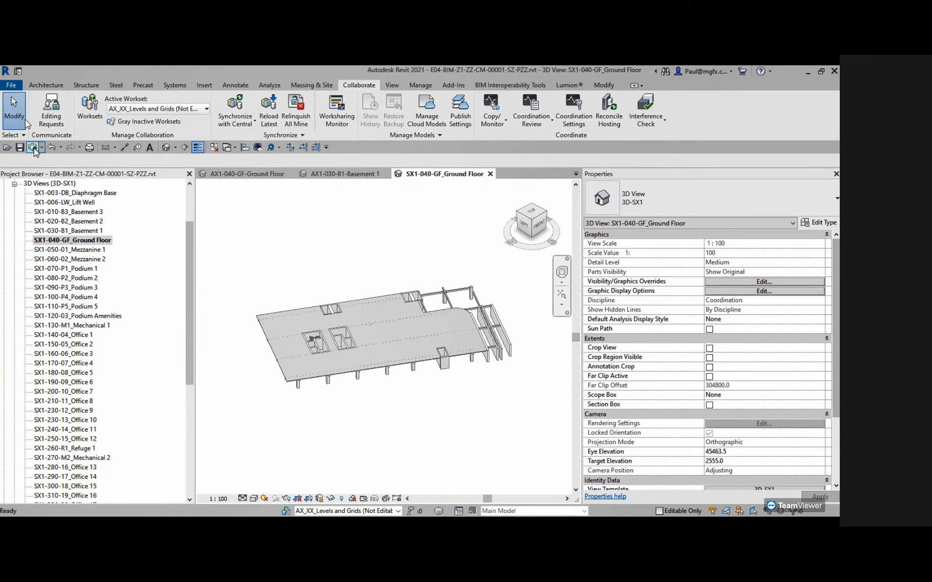
- Synchronize the model with central, relinquishing borrowed elements, and publish the E04-BIM-Z1-ZZ-CM-00001-SZ-PZZ.rvt cloud model
left_click(33, 148)
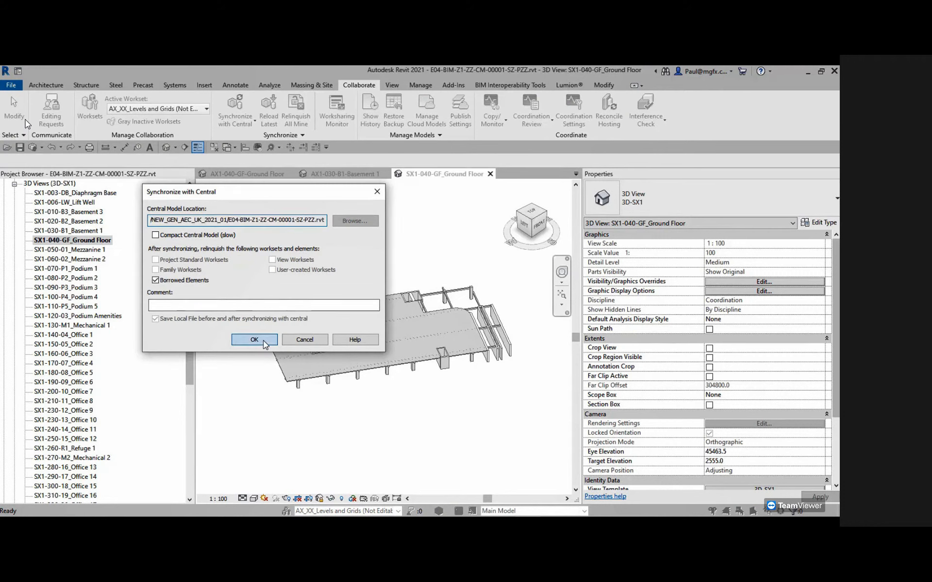
left_click(265, 343)
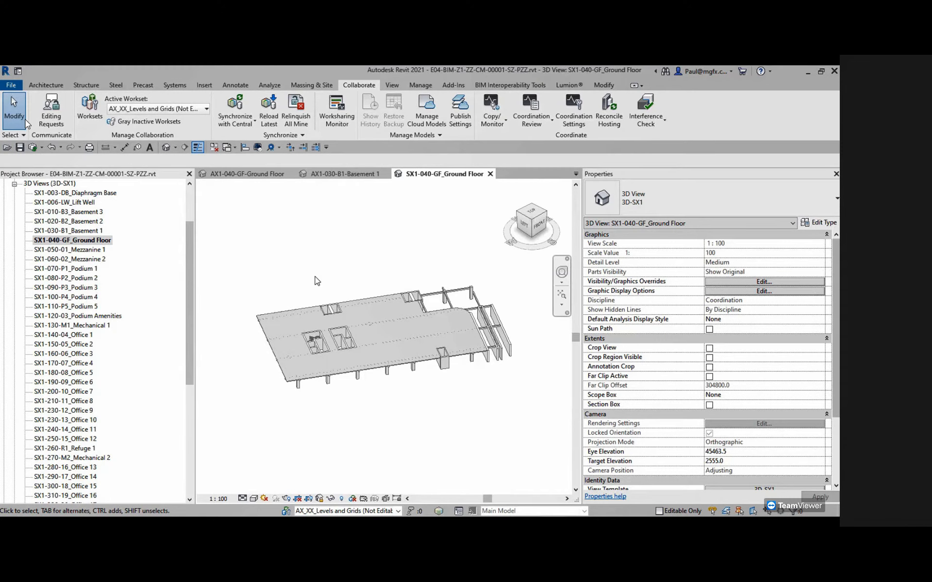
left_click(431, 110)
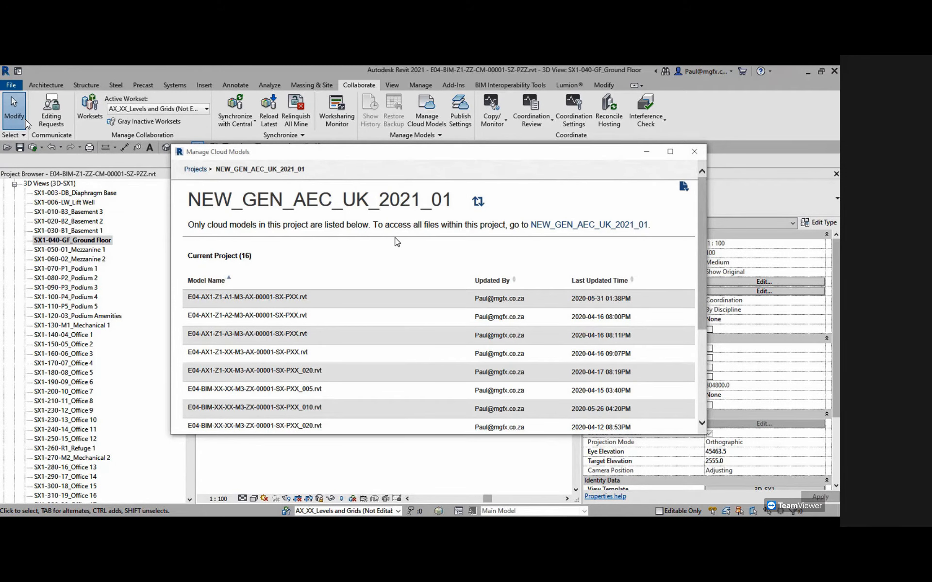
scroll(260, 356, "down", 1)
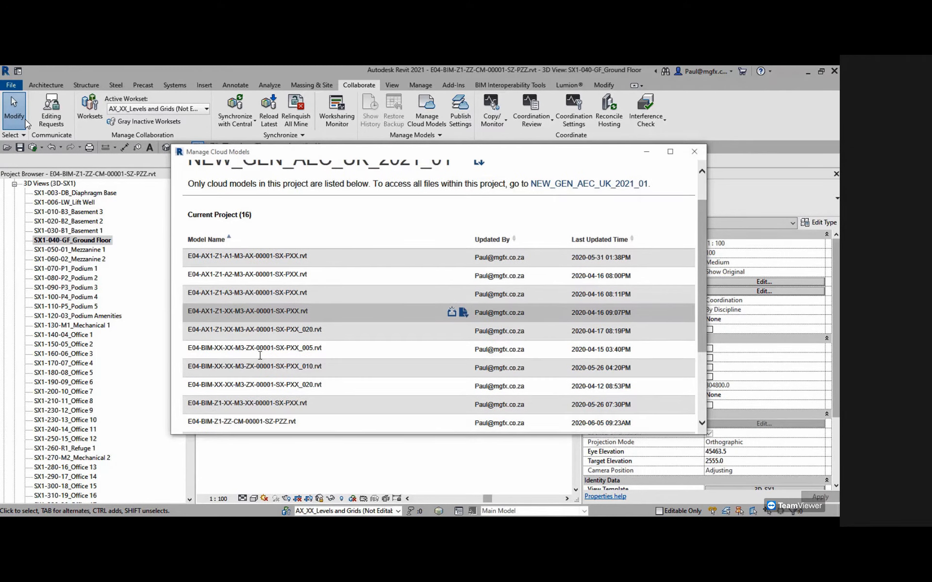
scroll(260, 356, "down", 2)
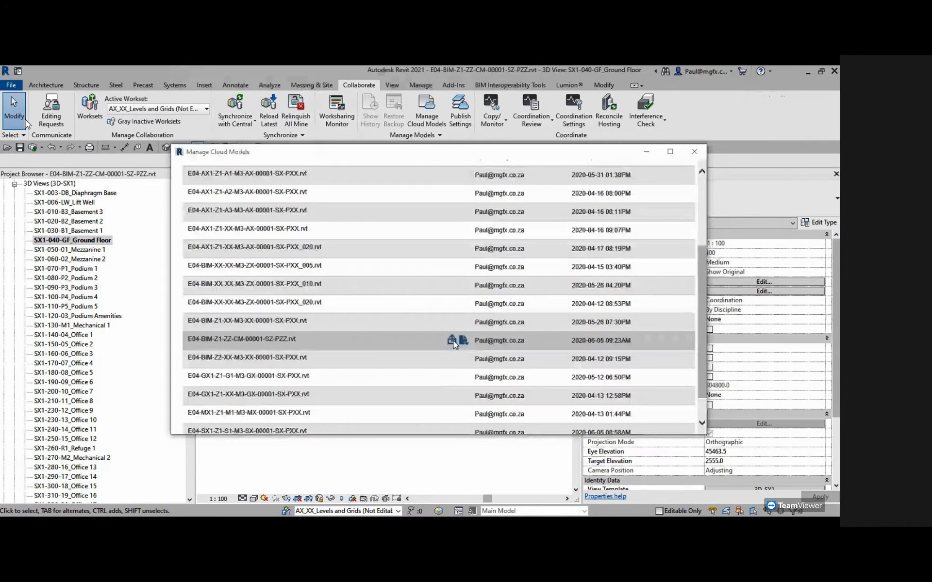
left_click(451, 341)
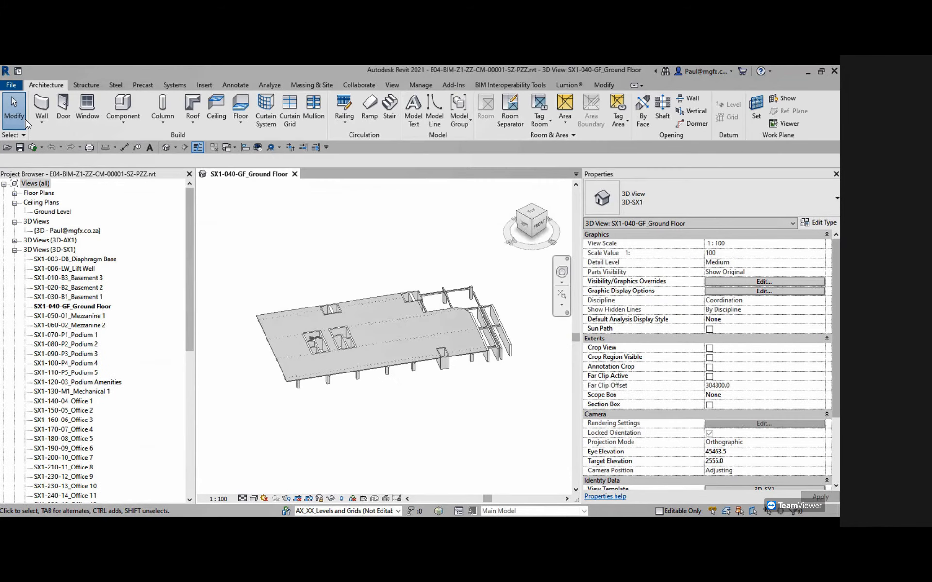
- Browse to the Project Files/Shared/BIM_020_DC_AX1 folder as the reload source for the E04-AX1-Z1-A1-M3-AX-00001-SX-PXX.rvt link
left_click(200, 87)
left_click(298, 111)
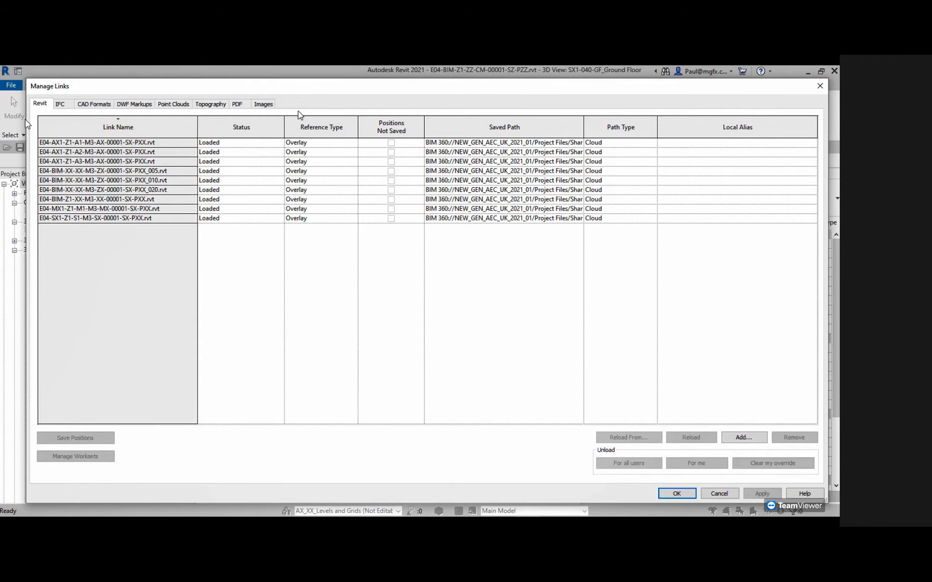
left_click(141, 142)
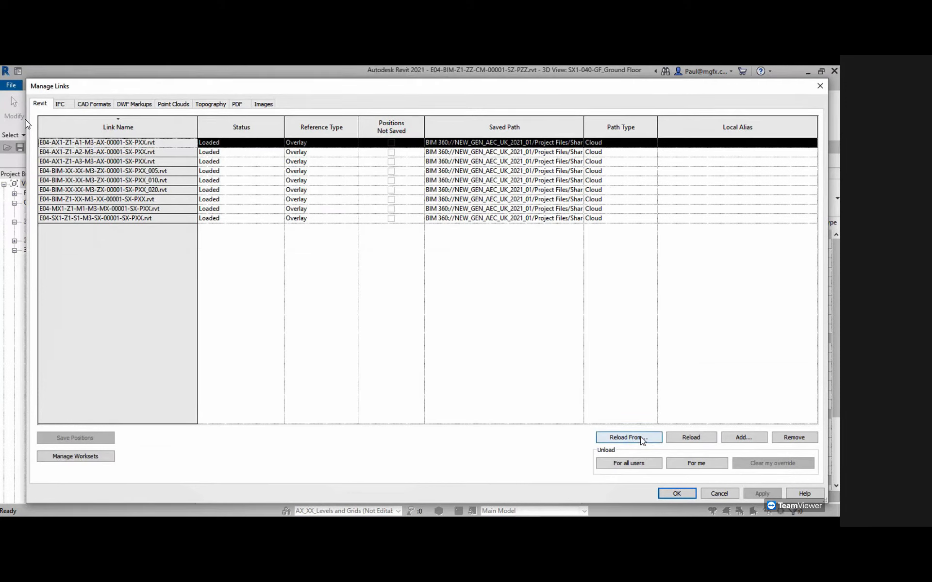
left_click(643, 440)
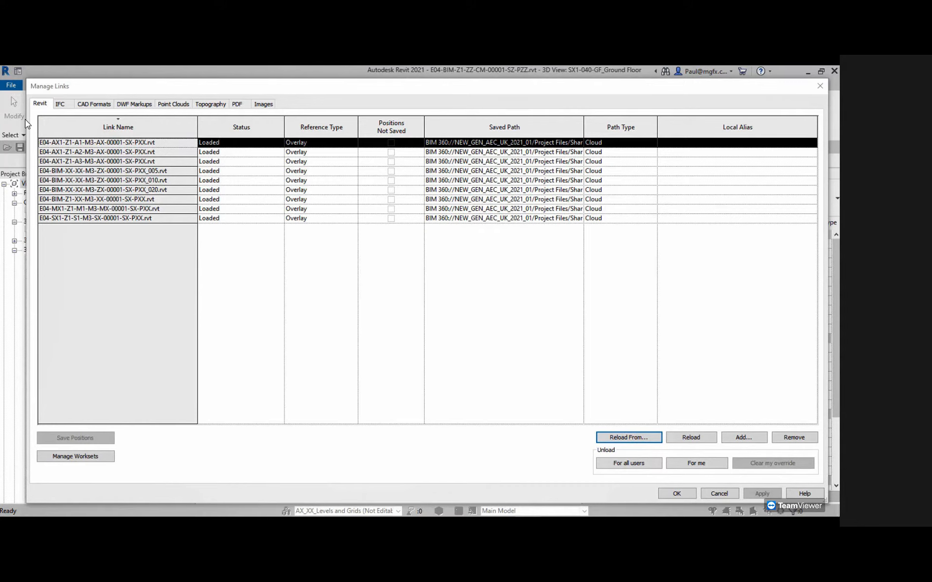
double_click(137, 170)
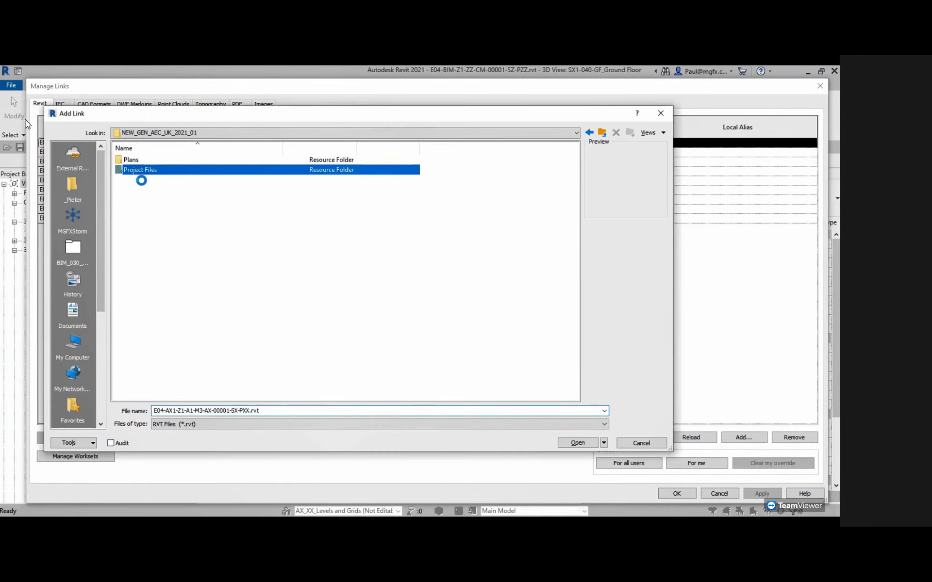
double_click(134, 310)
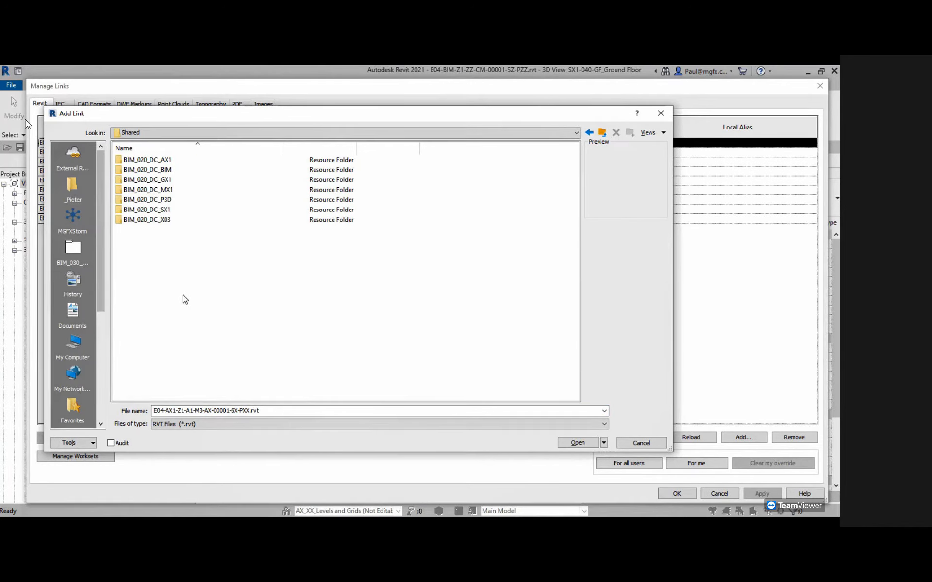
double_click(296, 161)
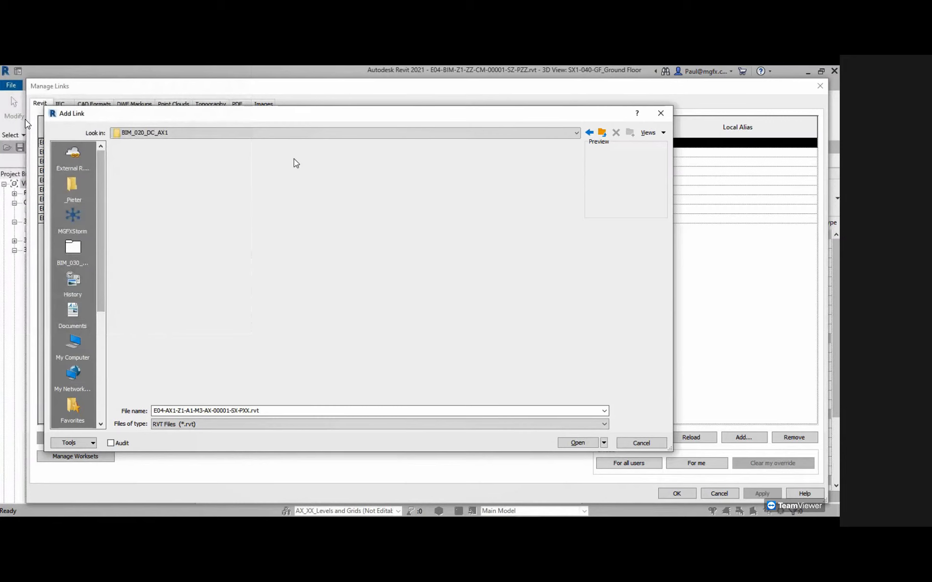
left_click(183, 161)
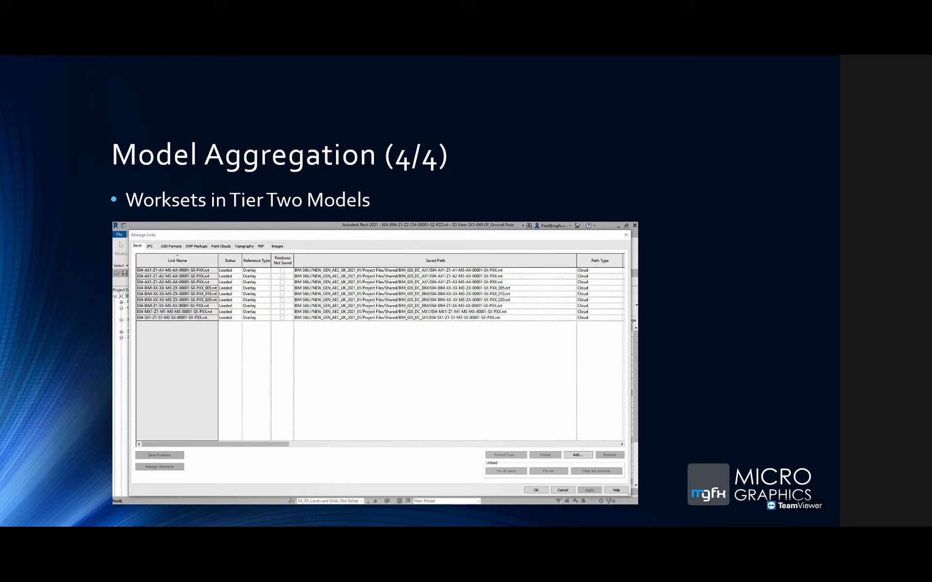
key("Right")
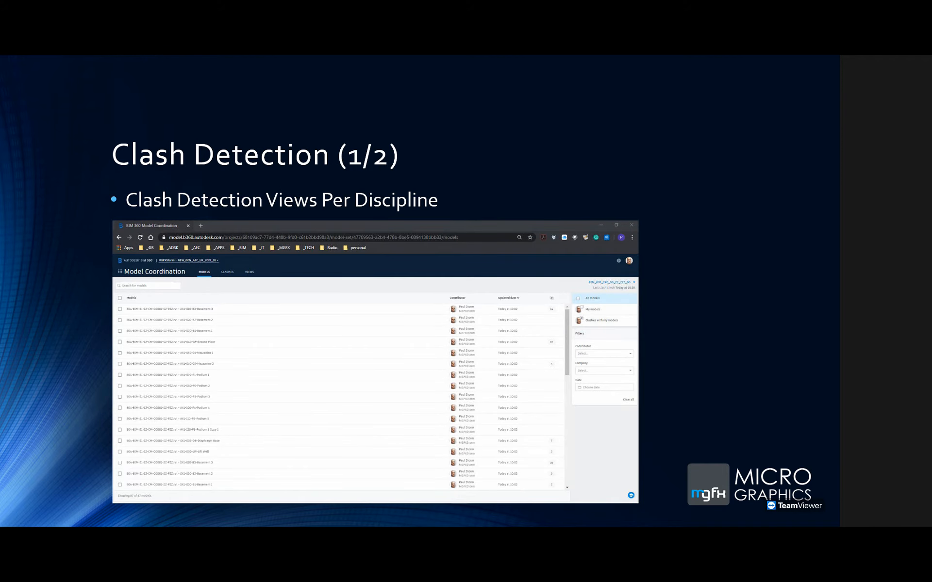
mouse_move(322, 460)
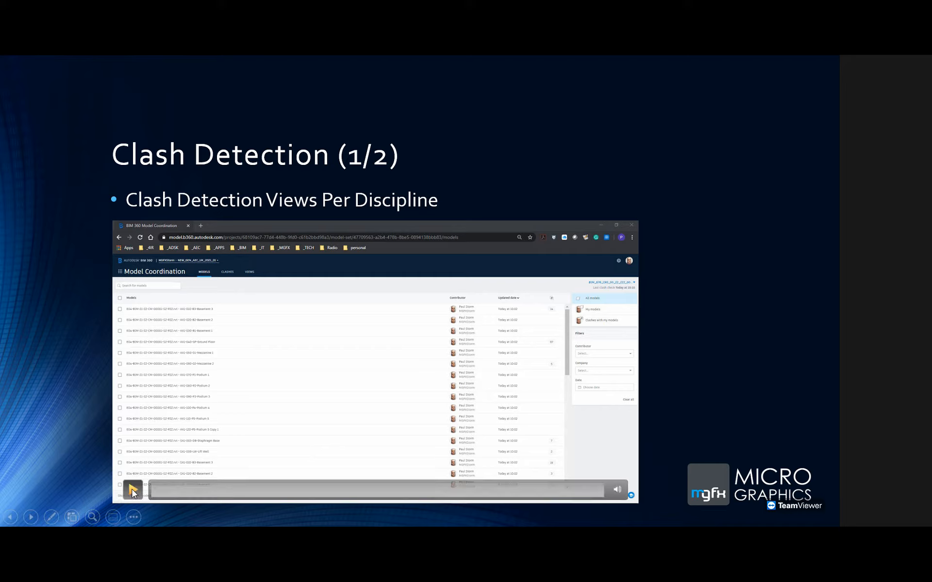
key("Right")
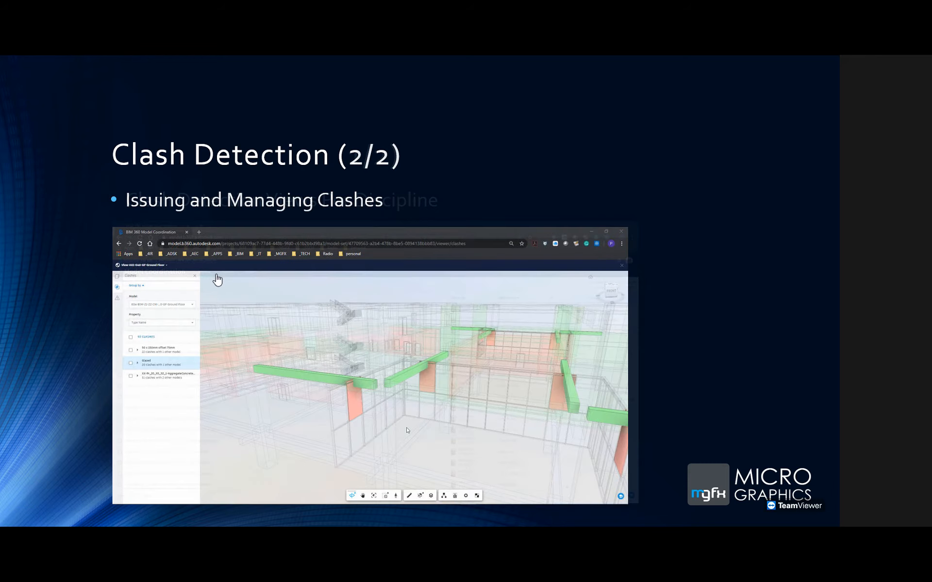
left_click(133, 494)
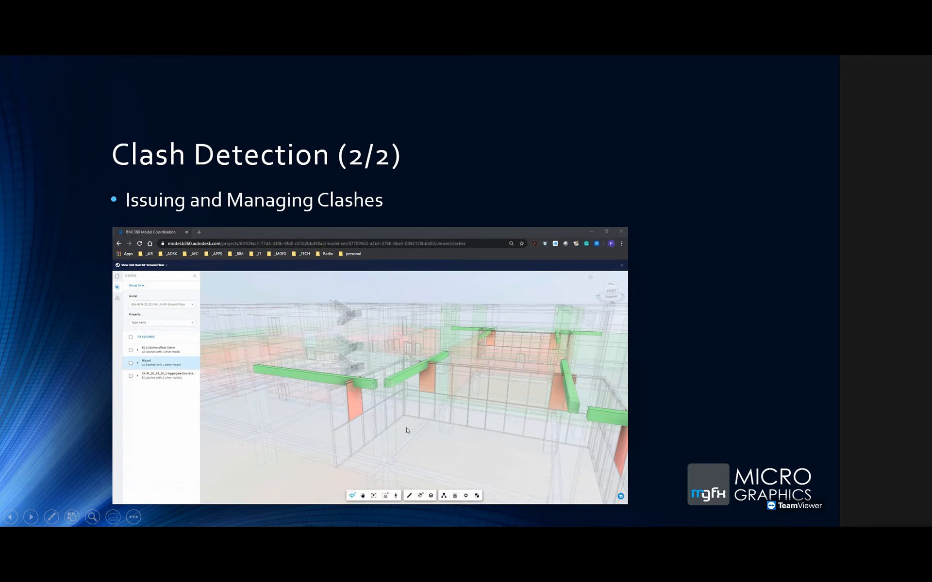
key("Left")
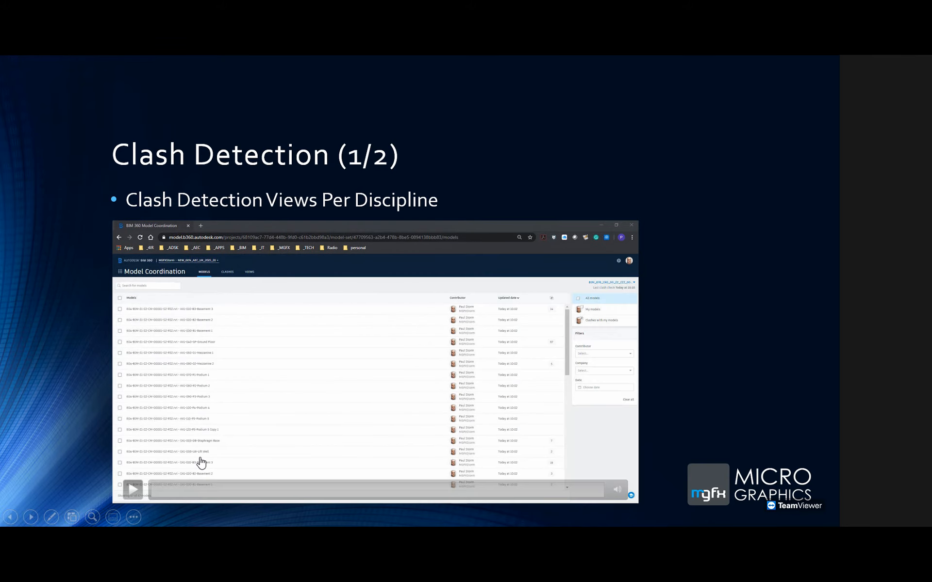
left_click(132, 482)
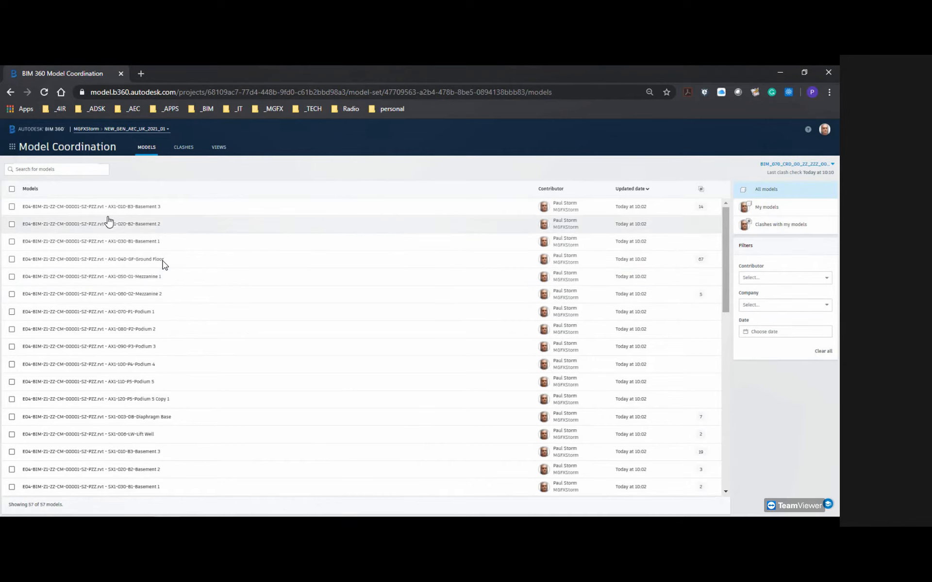
- Filter the Model Coordination model list with the search text -GF-
left_click(40, 170)
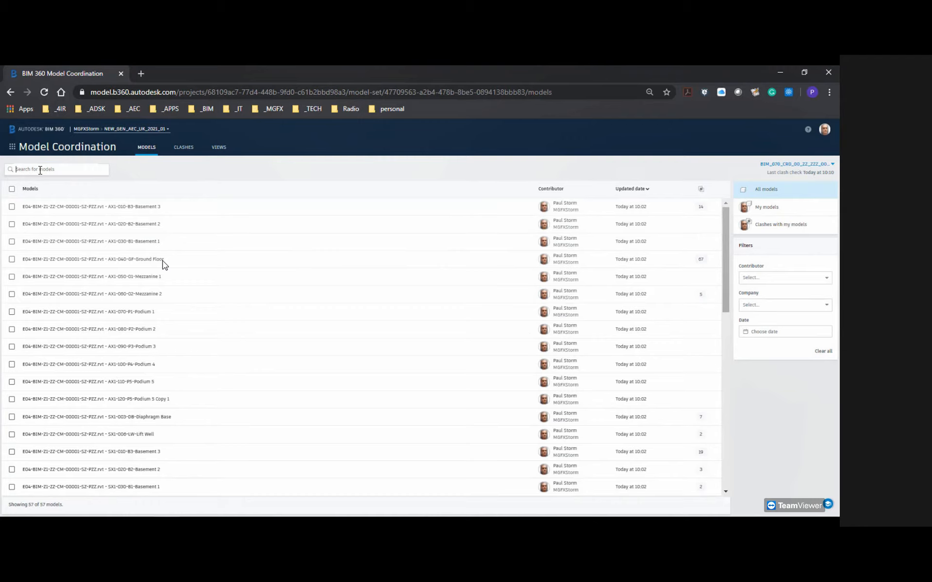
type("-GF")
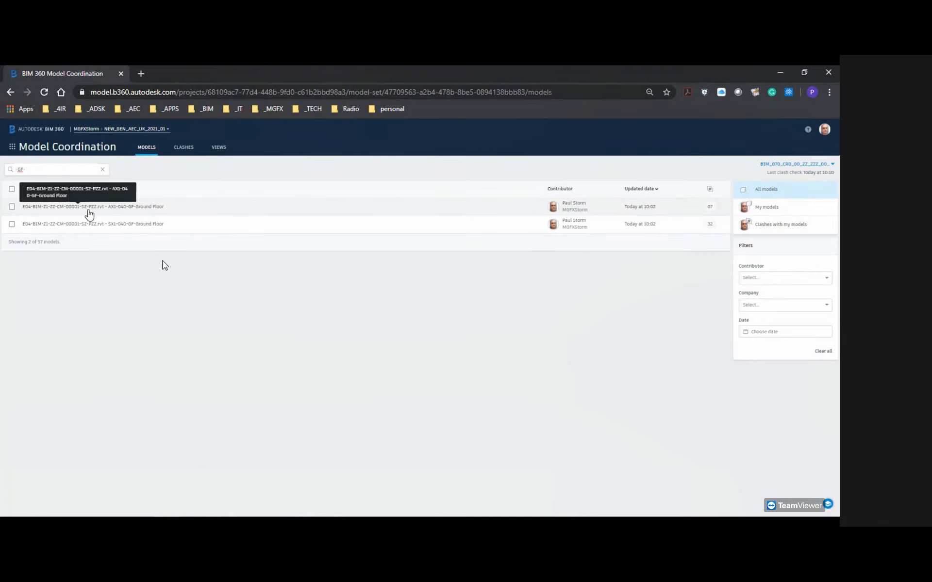
type("-")
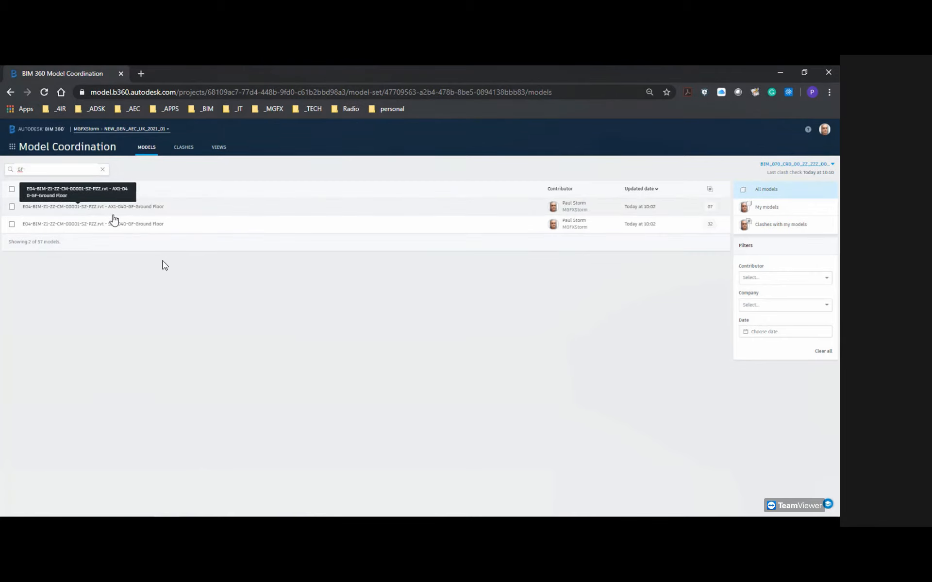
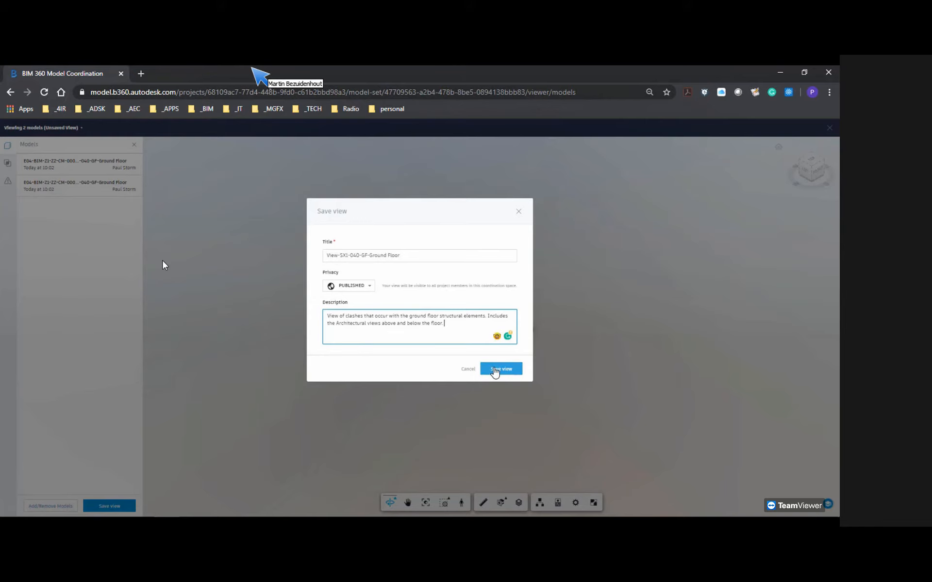
- Save the two ground floor models as the published view View-SX1-040-GF-Ground Floor, close the viewer and clear the model search
left_click(495, 370)
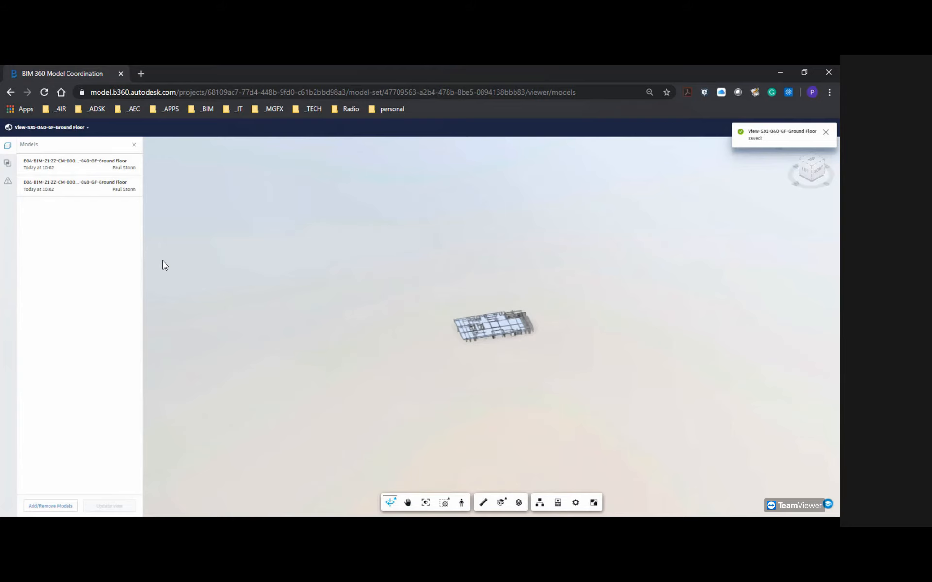
left_click(829, 128)
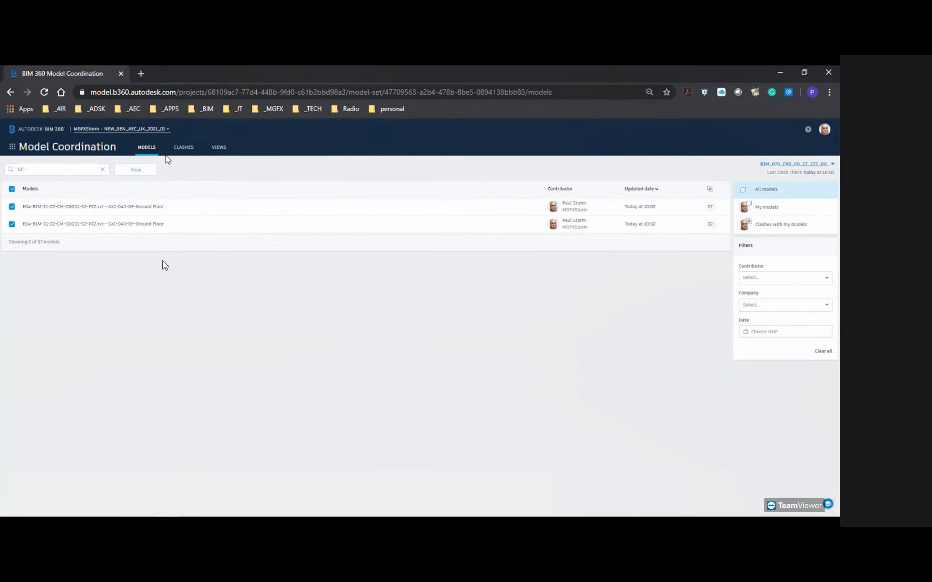
left_click(103, 173)
- Open the saved View-SX1-040-GF-Ground Floor view from the coordination space's saved views
left_click(217, 150)
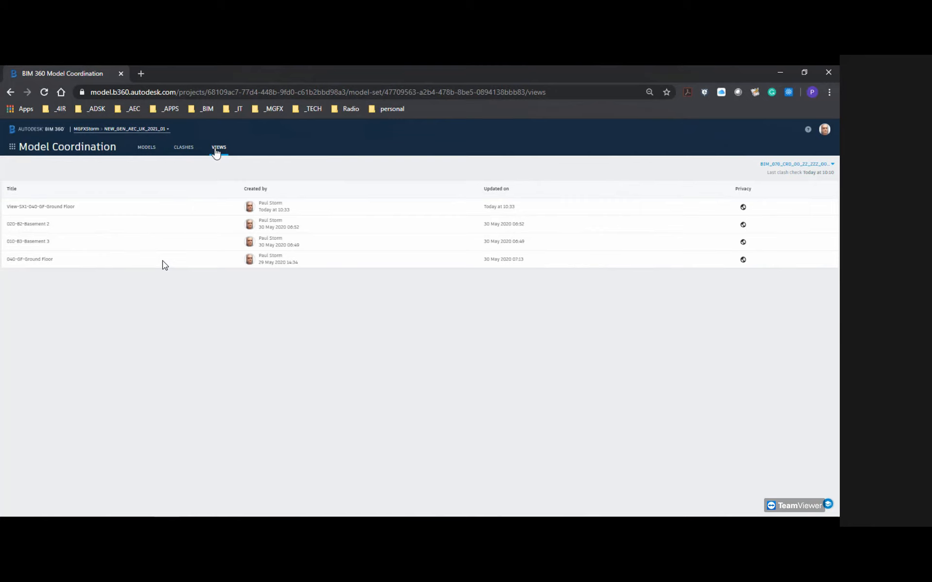
left_click(42, 210)
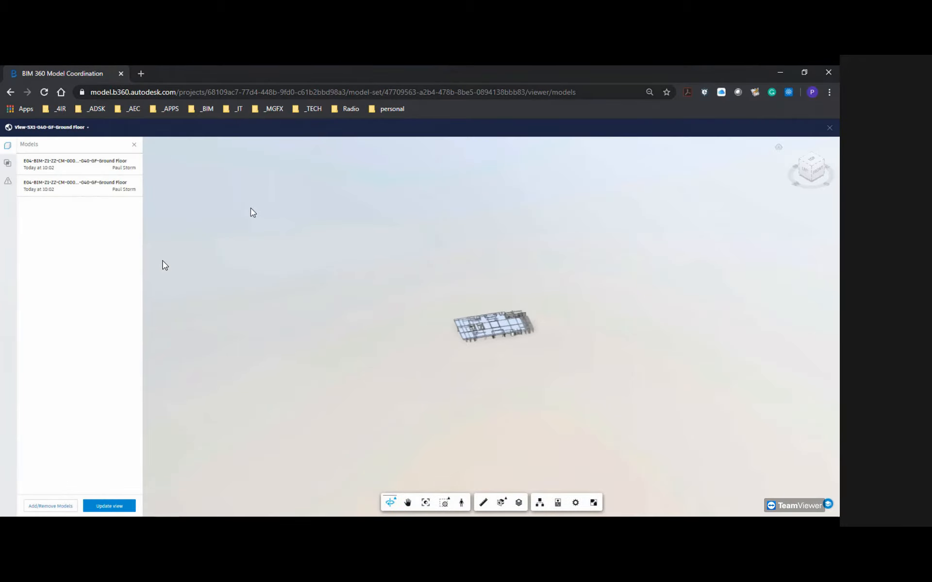
left_click(8, 165)
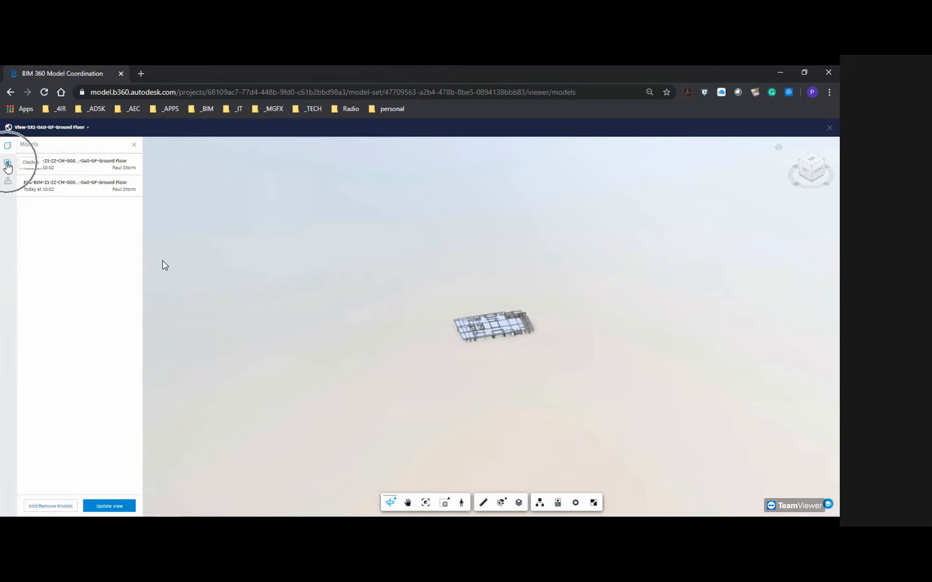
left_click(8, 165)
left_click(37, 144)
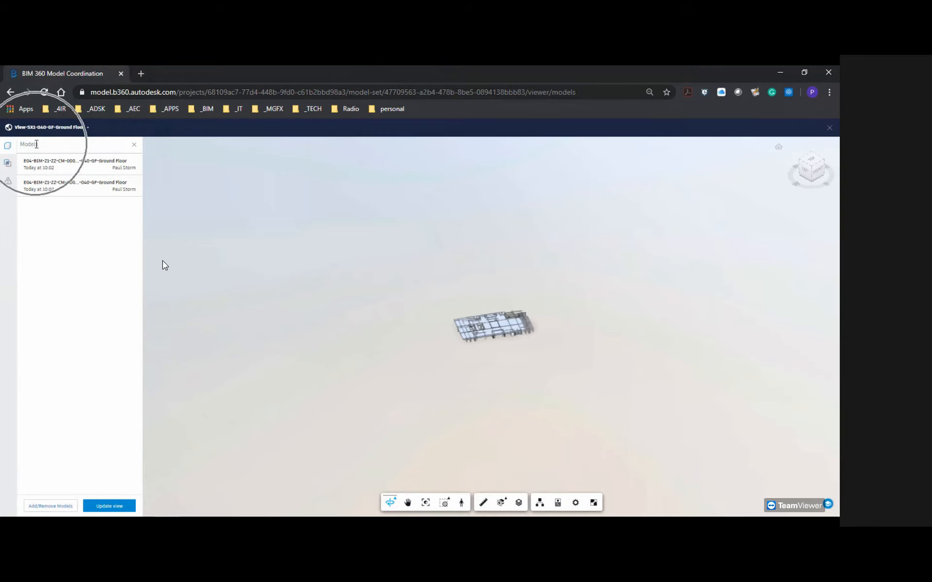
- Add the AX1-030-B1-Basement 1 and AX1-050-01-Mezzanine 1 models to the View-SX1-040-GF-Ground Floor view and update the saved view
left_click(50, 506)
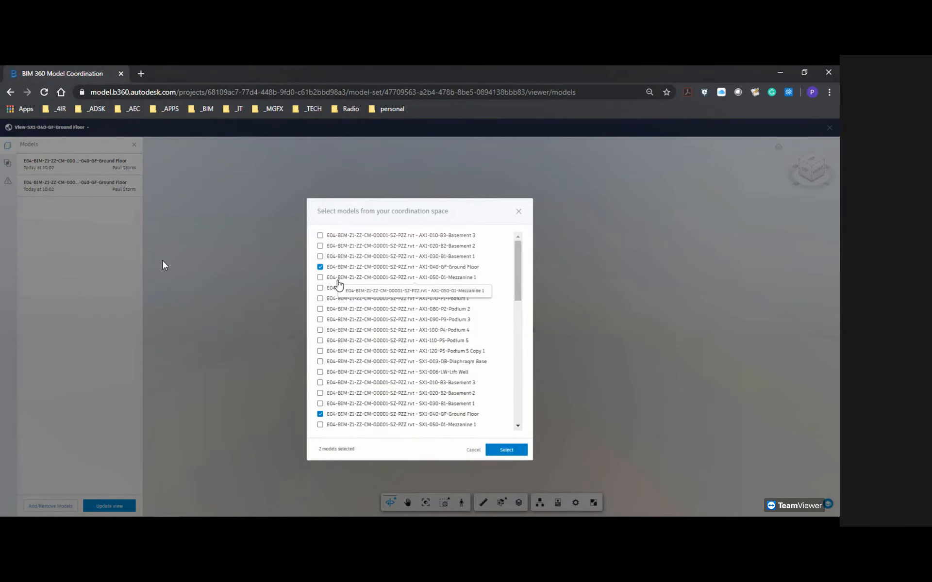
left_click(321, 256)
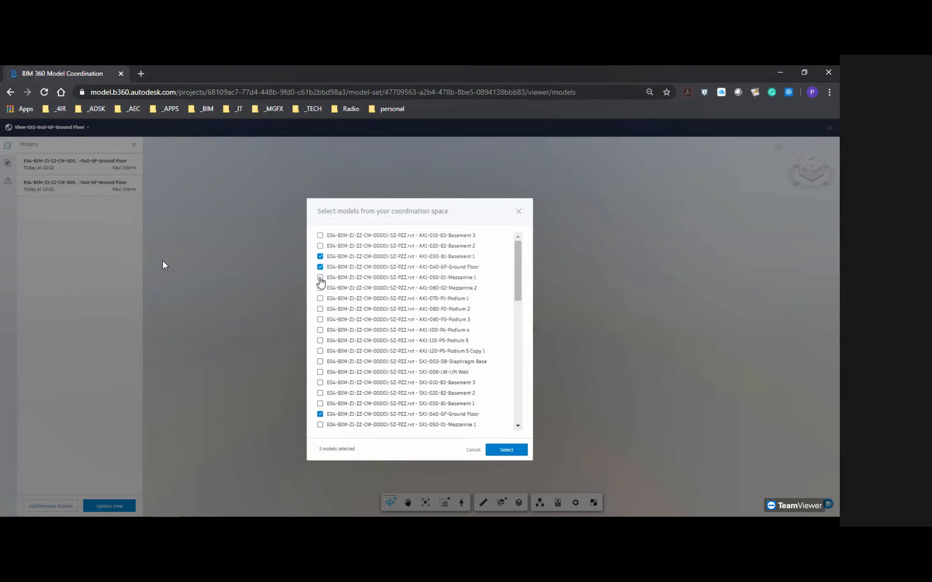
left_click(321, 278)
left_click(503, 450)
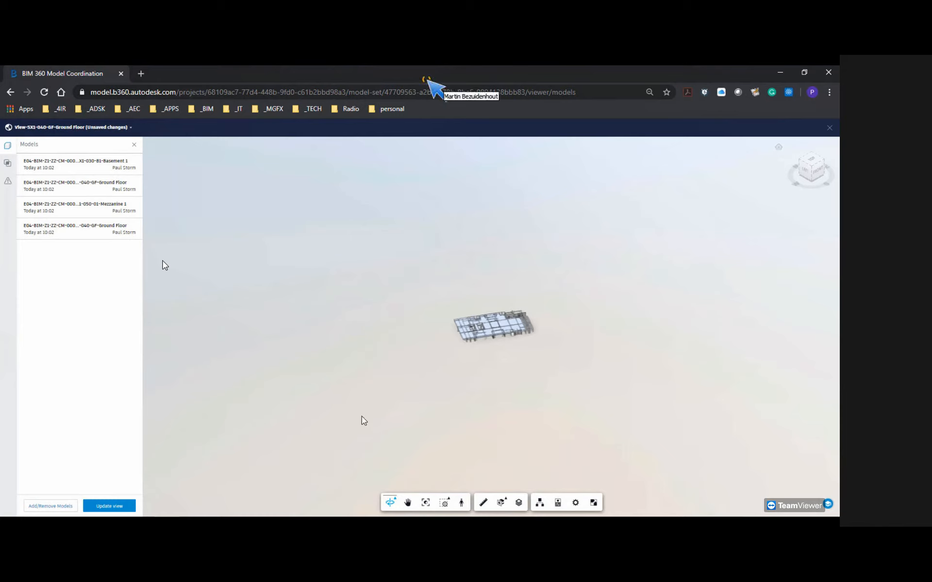
left_click(109, 508)
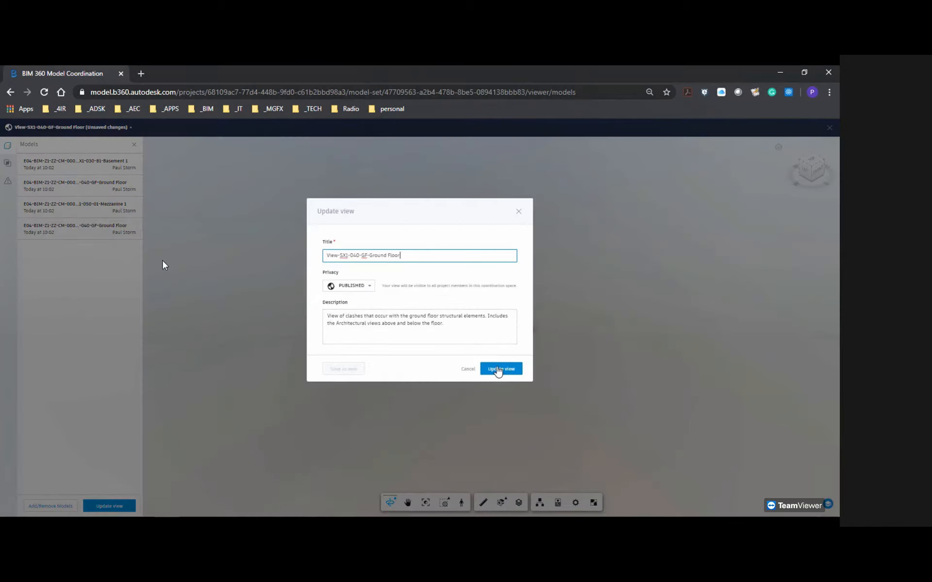
left_click(499, 371)
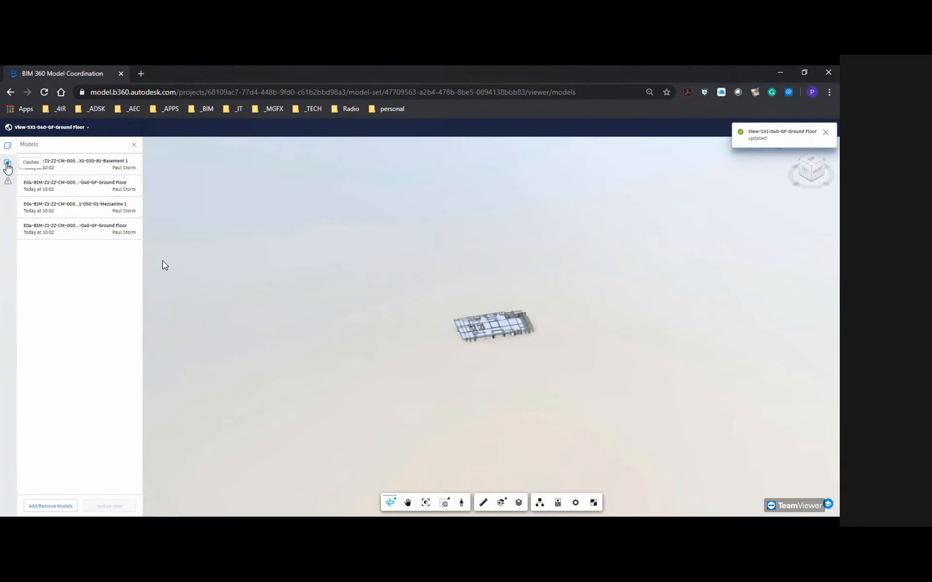
- Display the view's clashes grouped by the structural Ground Floor model and examine the clashing elements in 3D
left_click(7, 165)
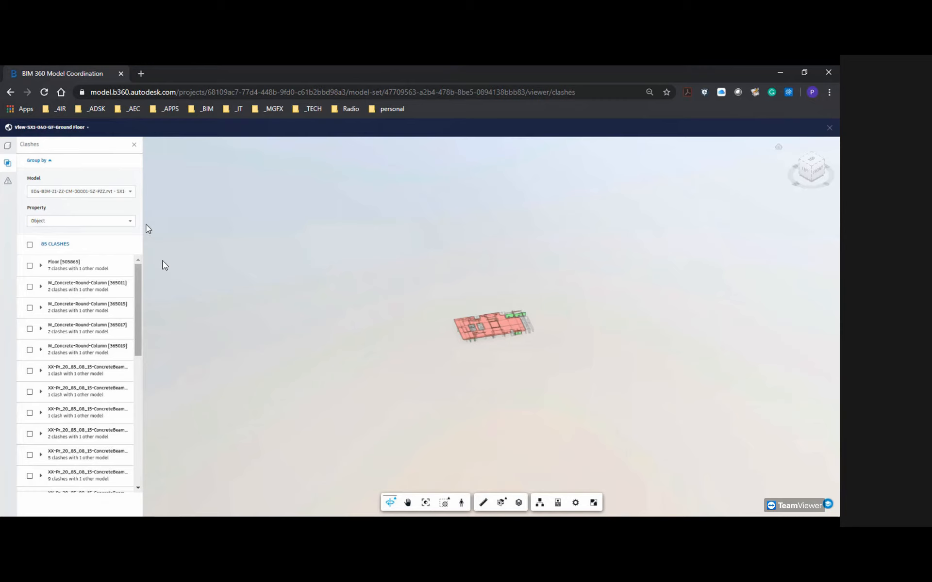
scroll(469, 343, "up", 8)
left_click_drag(523, 400, 526, 366)
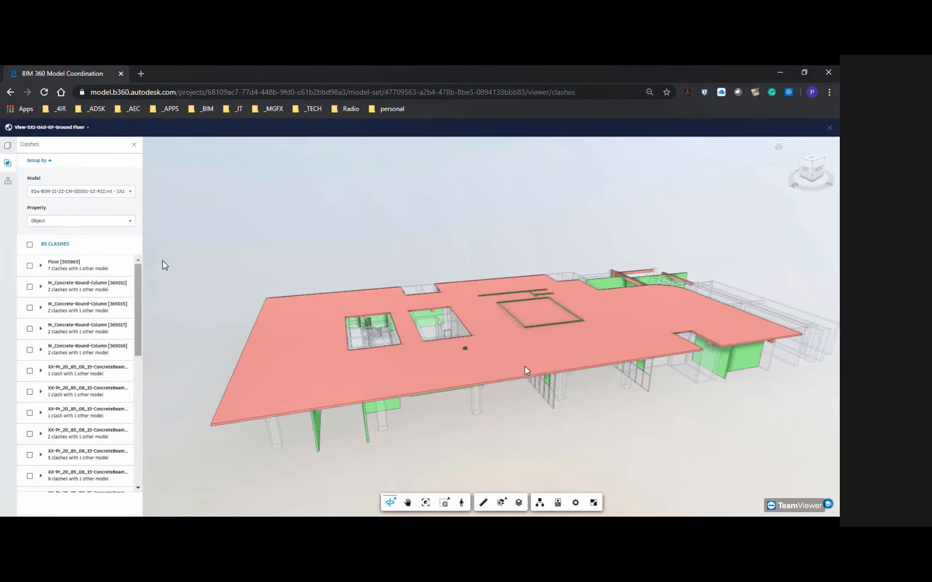
left_click_drag(575, 376, 622, 377)
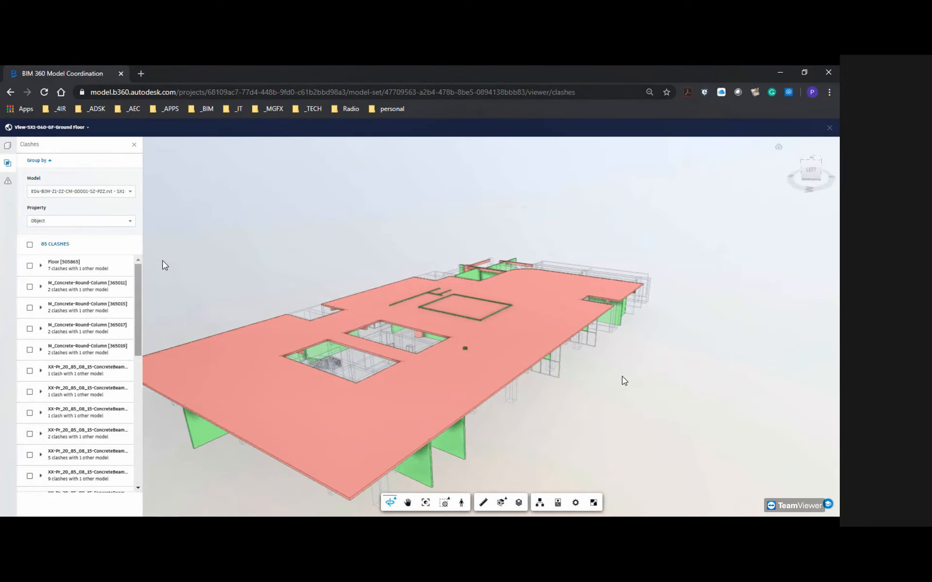
scroll(625, 381, "down", 3)
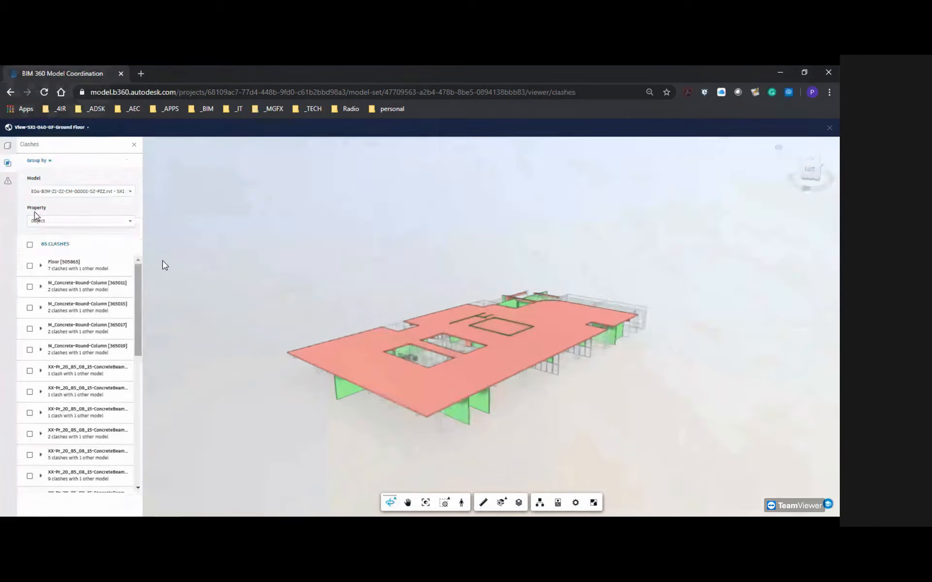
left_click(63, 192)
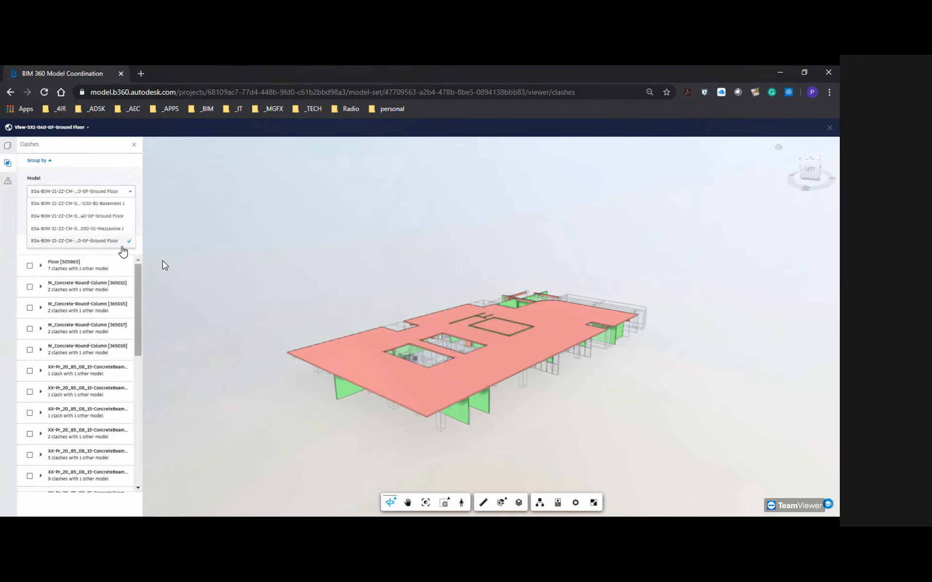
left_click(84, 244)
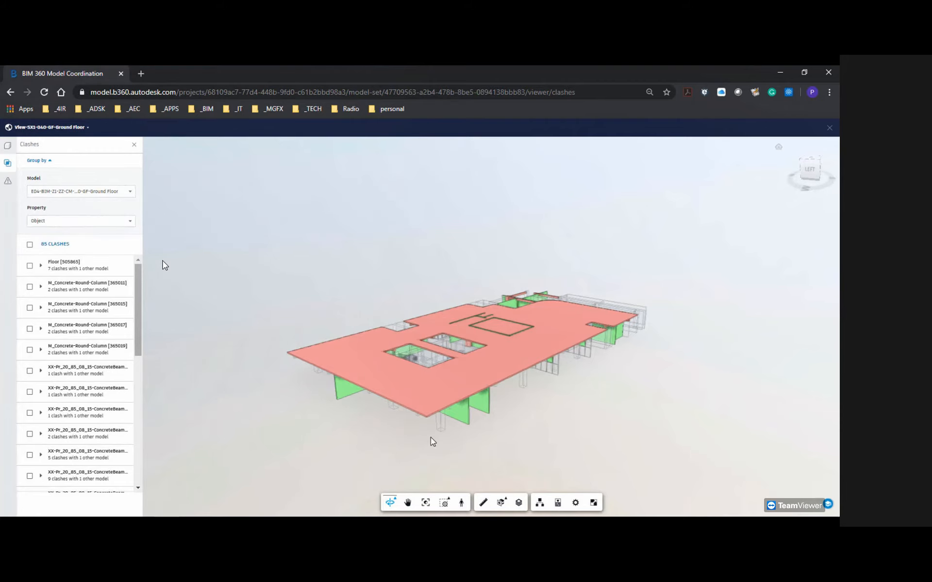
left_click_drag(391, 432, 513, 430)
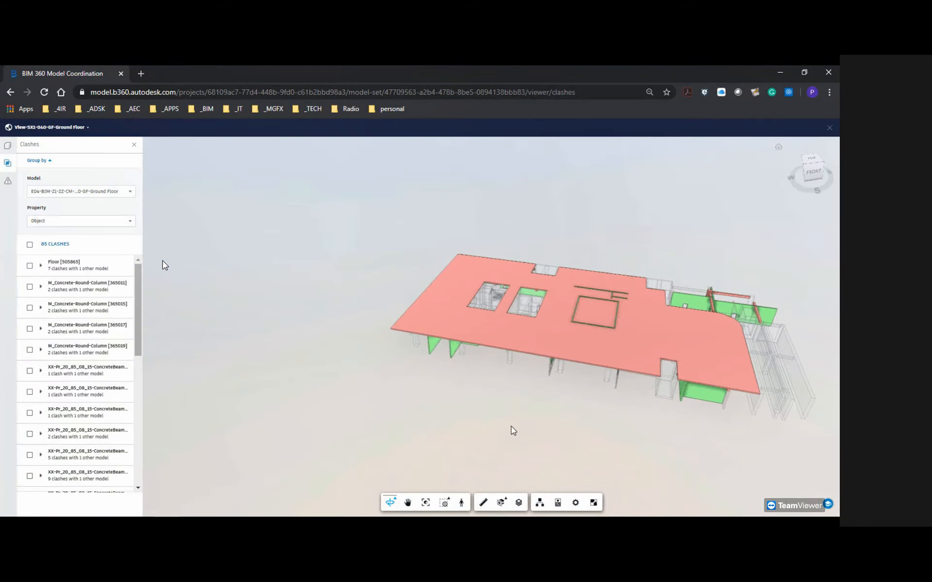
- Inspect the clash groups of the floor and the concrete round columns 365011, 365015 and 365017 one by one
left_click(71, 267)
left_click(74, 291)
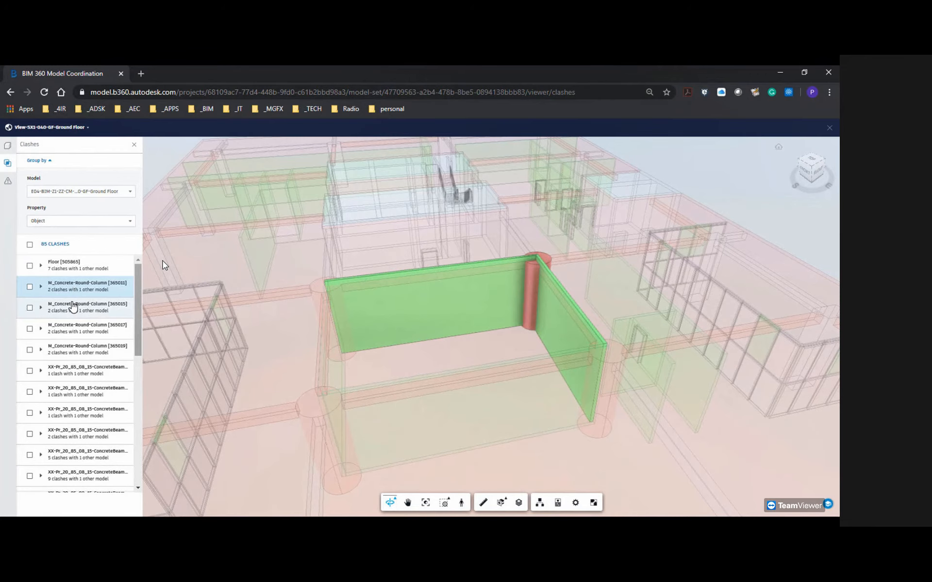
left_click(72, 307)
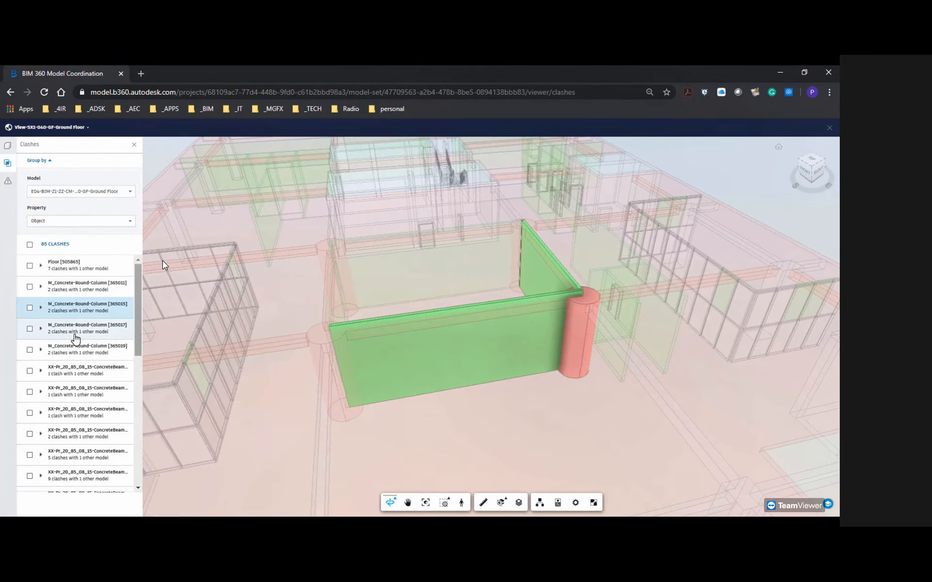
left_click(82, 334)
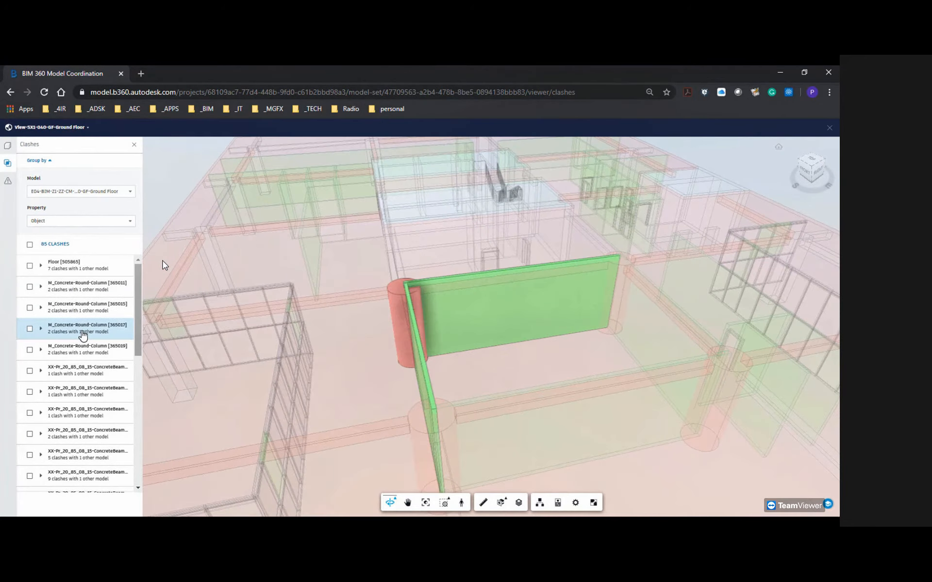
- Group the clashes by the Type Name property and inspect the 1800mm and ConcreteBeams clash groups
left_click(77, 220)
left_click(53, 258)
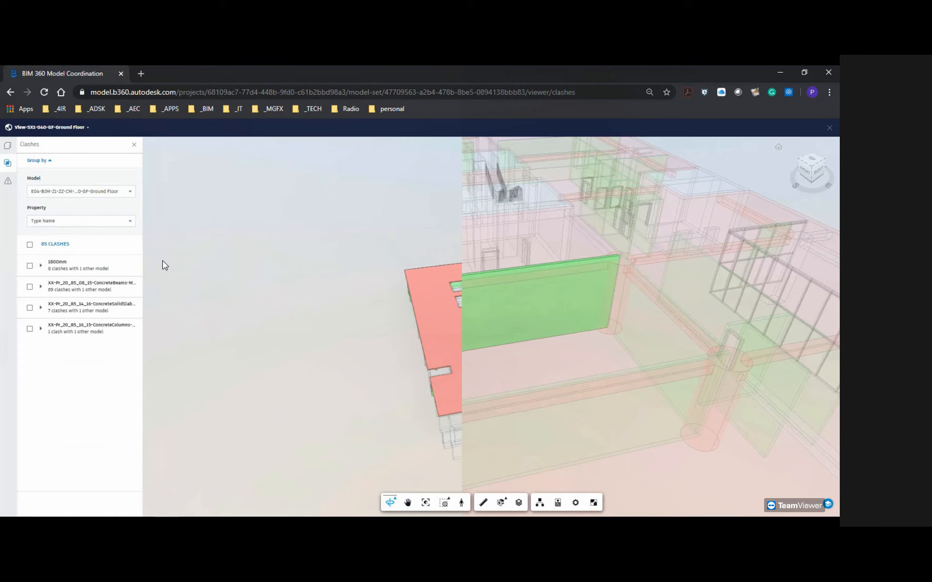
left_click(69, 270)
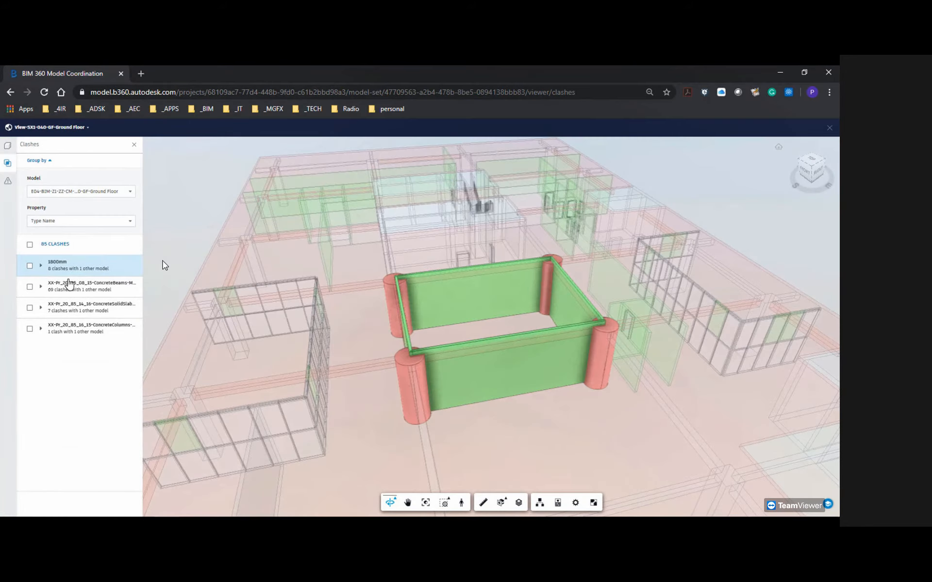
left_click(70, 286)
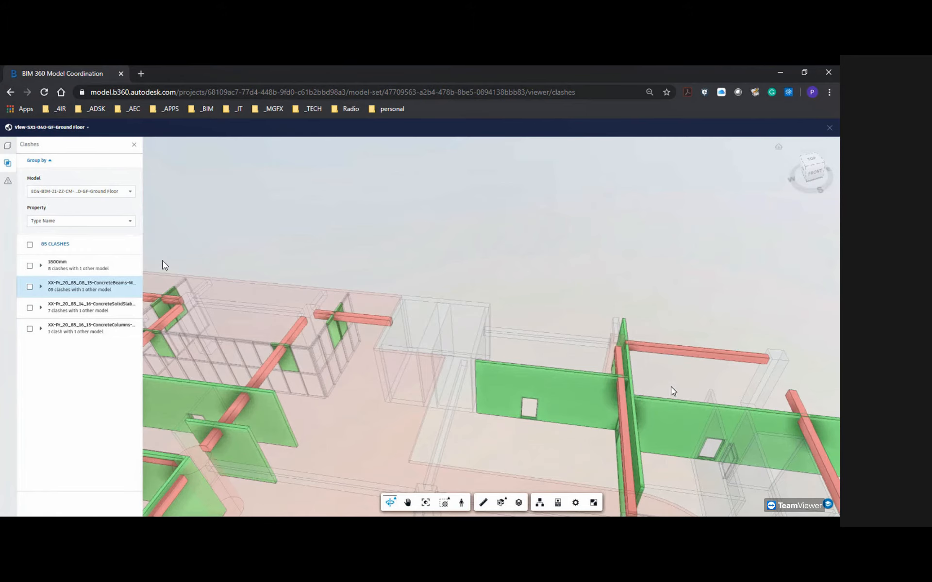
left_click_drag(671, 387, 555, 386)
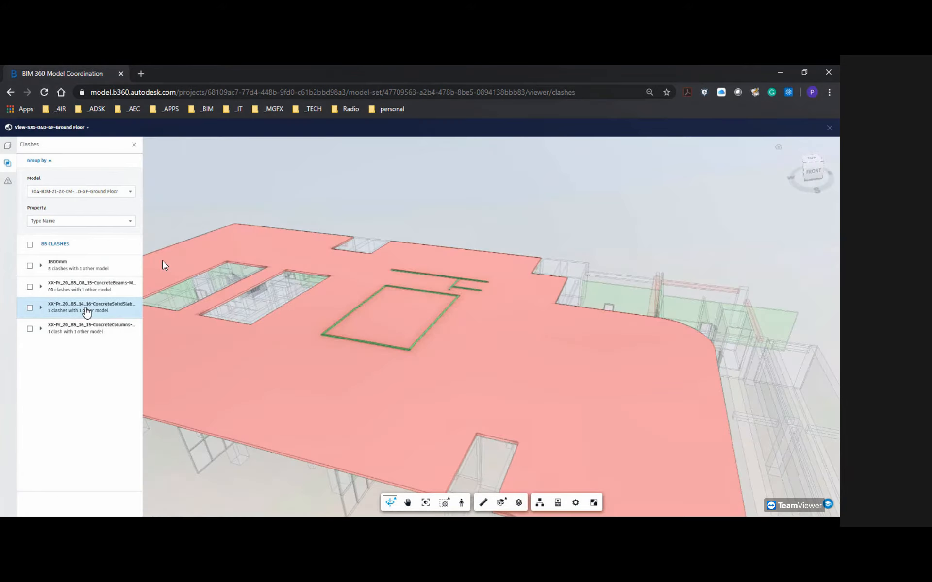
- Isolate the ConcreteColumns type clash and examine the column and wall conflict from several angles
left_click(73, 333)
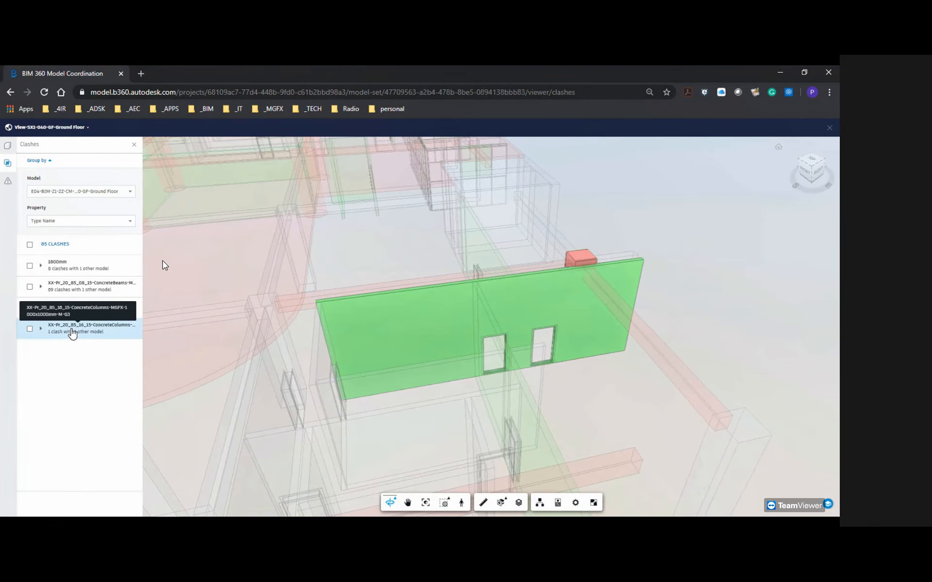
left_click_drag(466, 377, 250, 355)
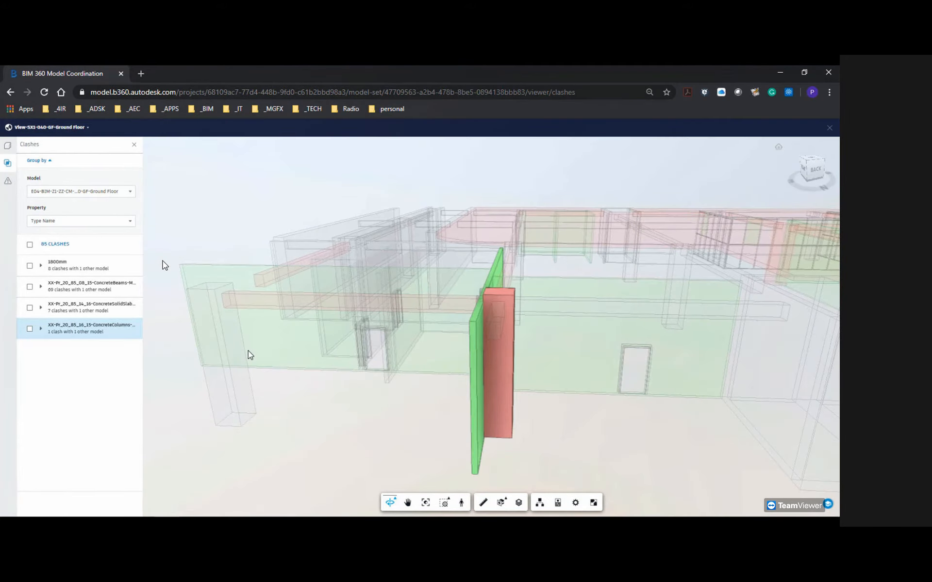
left_click_drag(248, 352, 639, 348)
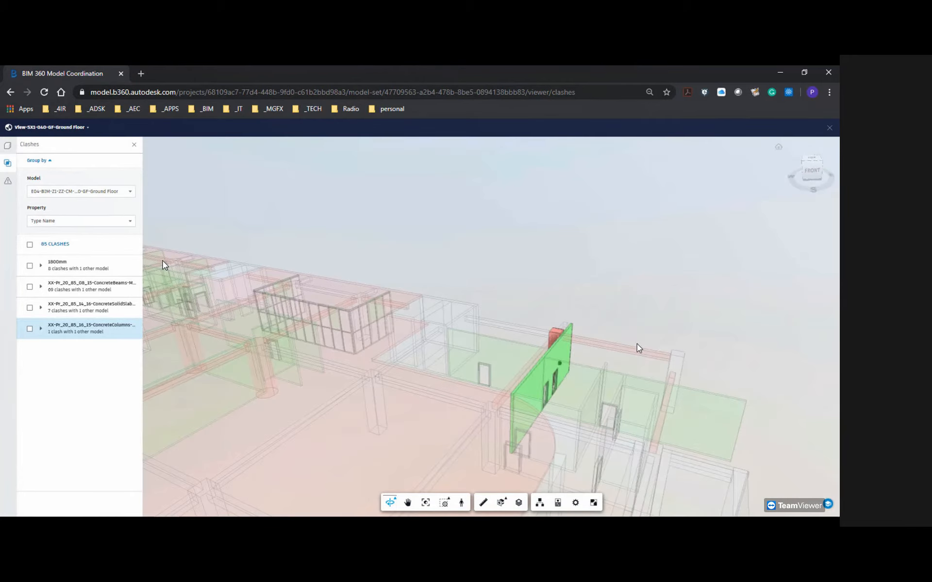
left_click_drag(637, 344, 340, 347)
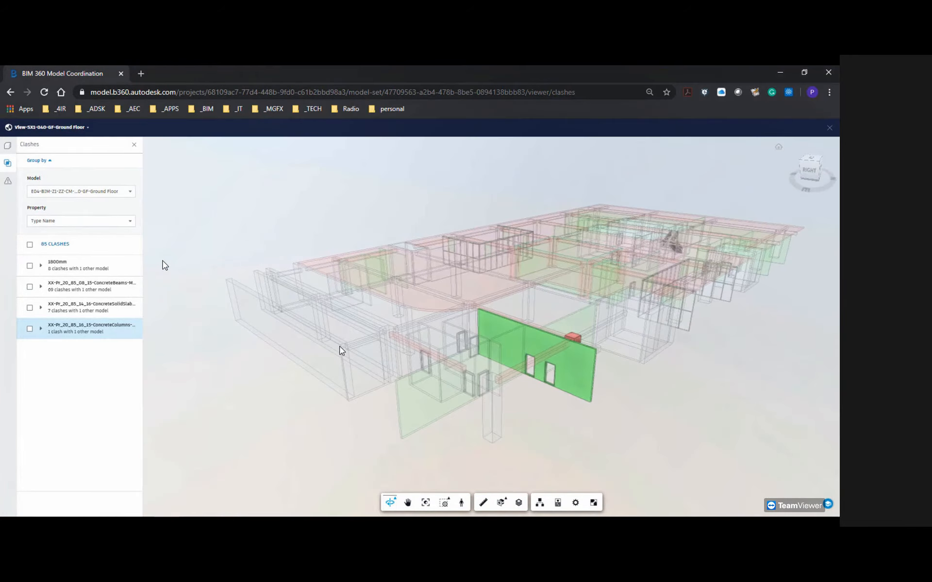
left_click_drag(248, 292, 465, 340)
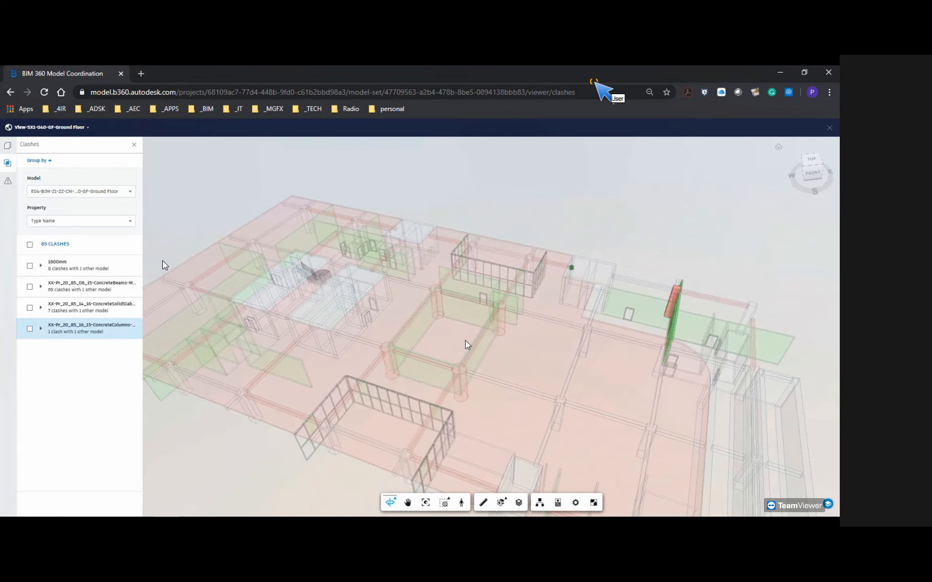
left_click_drag(465, 341, 372, 319)
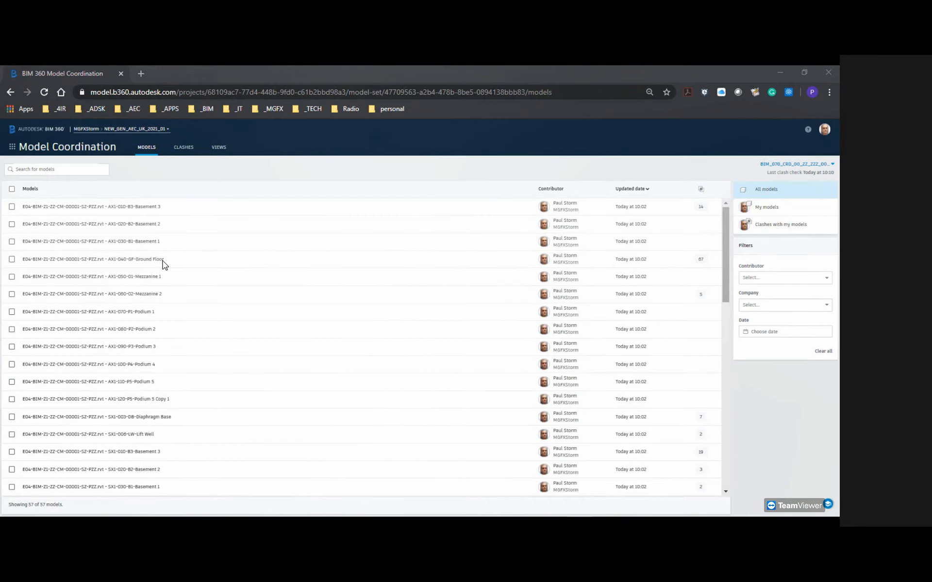
- View AX1-040-GF-Ground Floor together with SX1-030-B1-Basement 1, SX1-040-GF-Ground Floor and SX1-050-01-Mezzanine 1
left_click(12, 259)
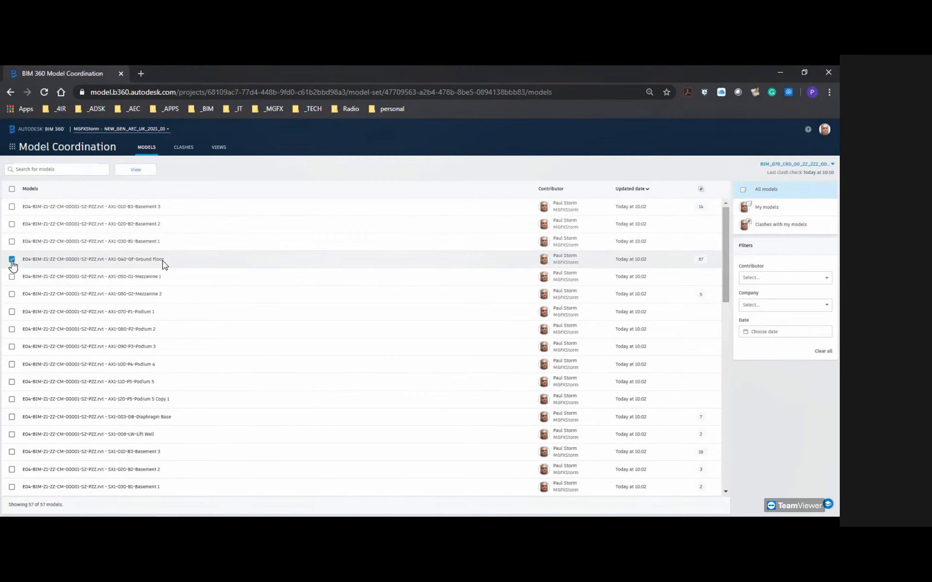
scroll(12, 266, "down", 3)
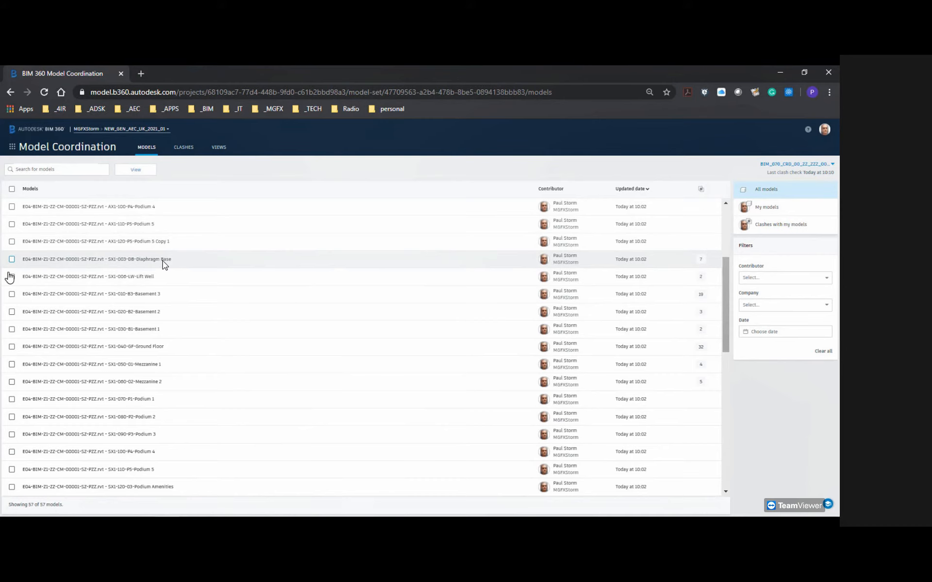
left_click(12, 329)
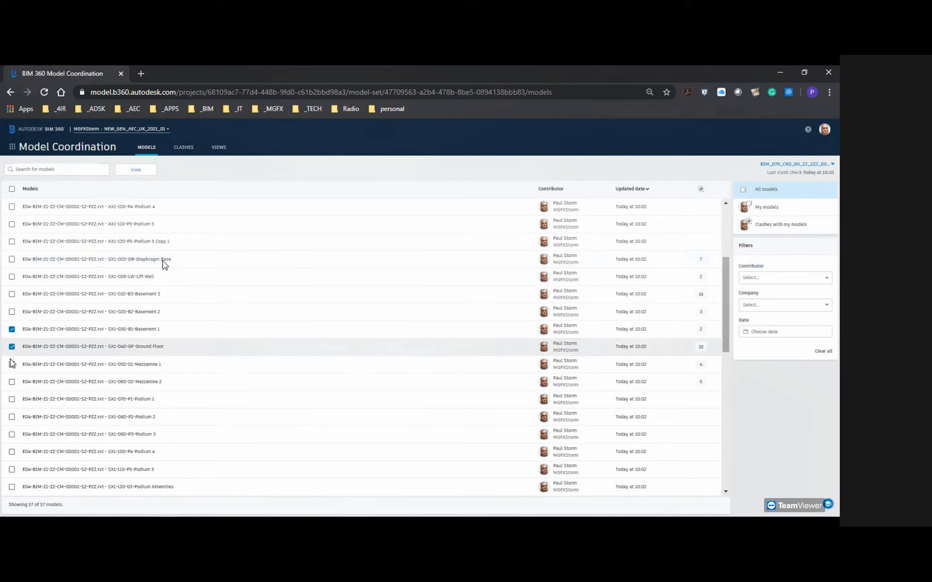
left_click(12, 365)
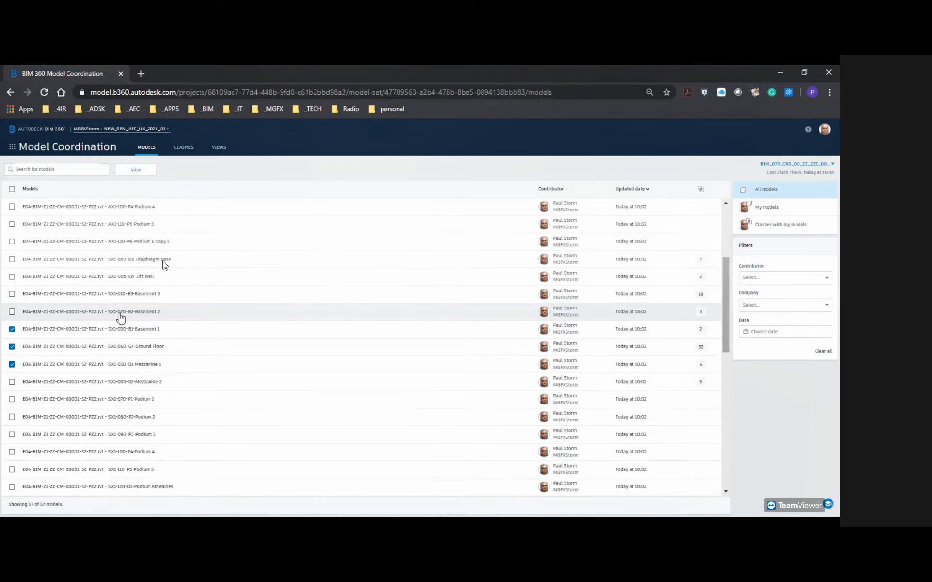
left_click(135, 170)
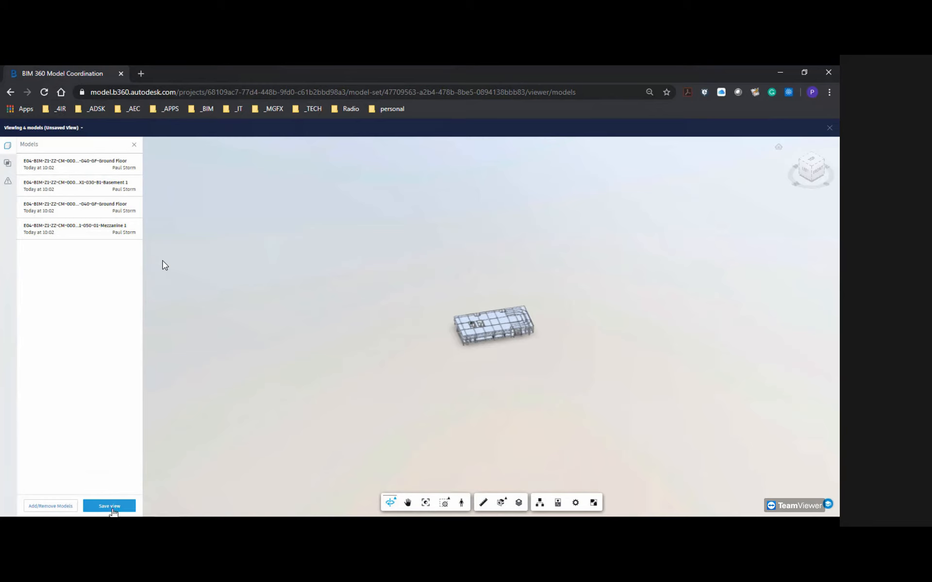
- Set up a new published saved view titled View-AX1-040-GF-Ground Floor with the description Architectural Ground Floor Clashes
left_click(111, 507)
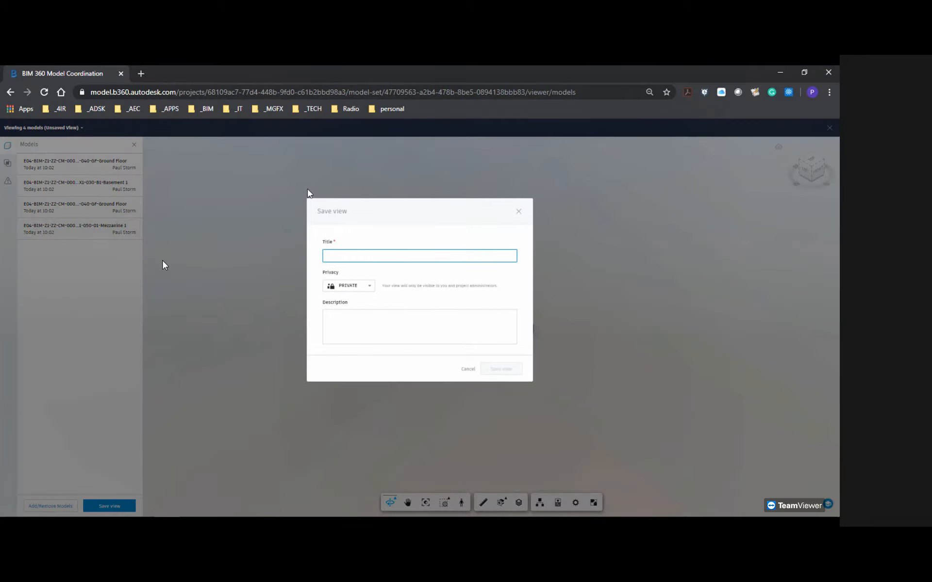
right_click(340, 254)
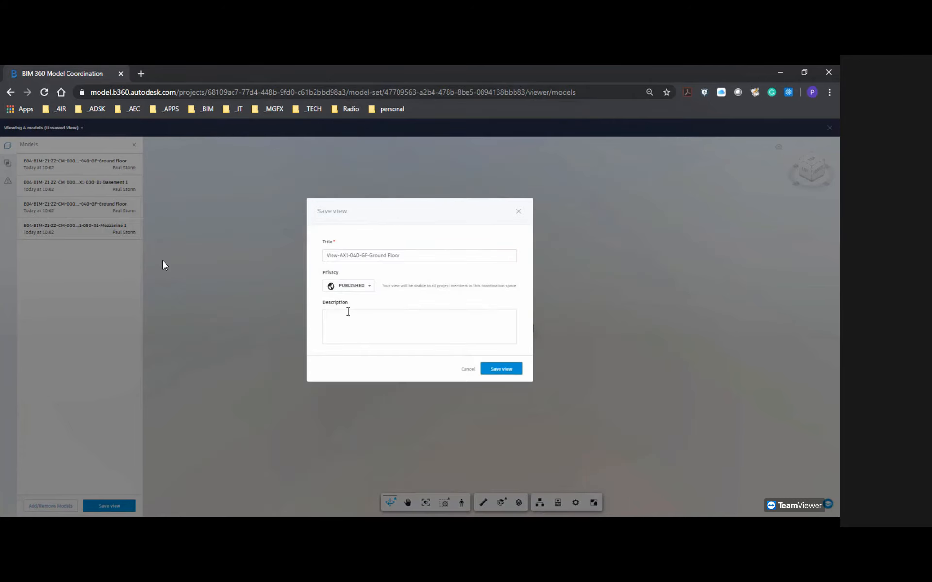
left_click(348, 315)
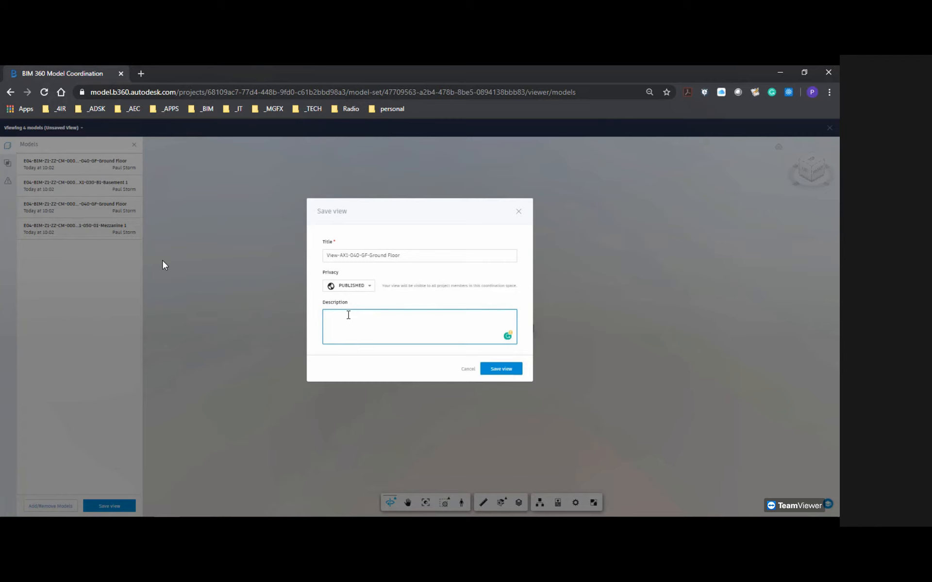
type("Archtiectural Ground Floor")
key("Delete")
key("Right")
type("t")
key("End")
type("Clashes")
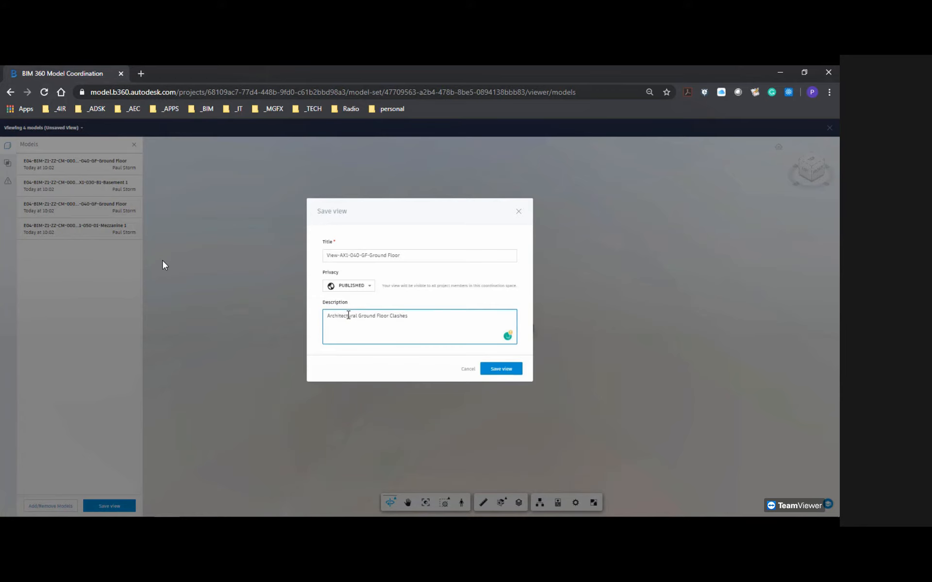